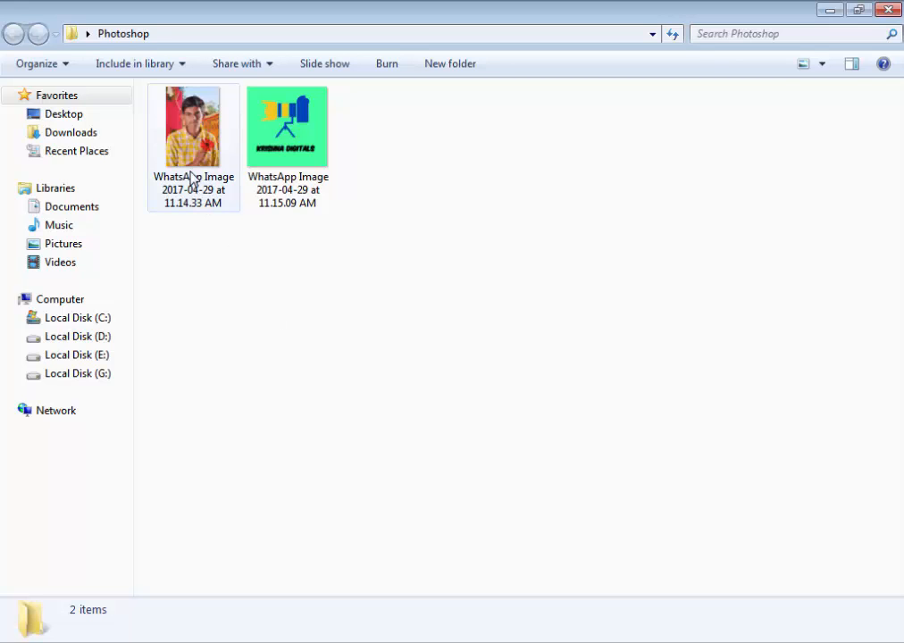
- Open WhatsApp Image 2017-04-29 at 11.14.33 AM in Photoshop and duplicate the image under the suggested copy name
drag(192, 180, 373, 440)
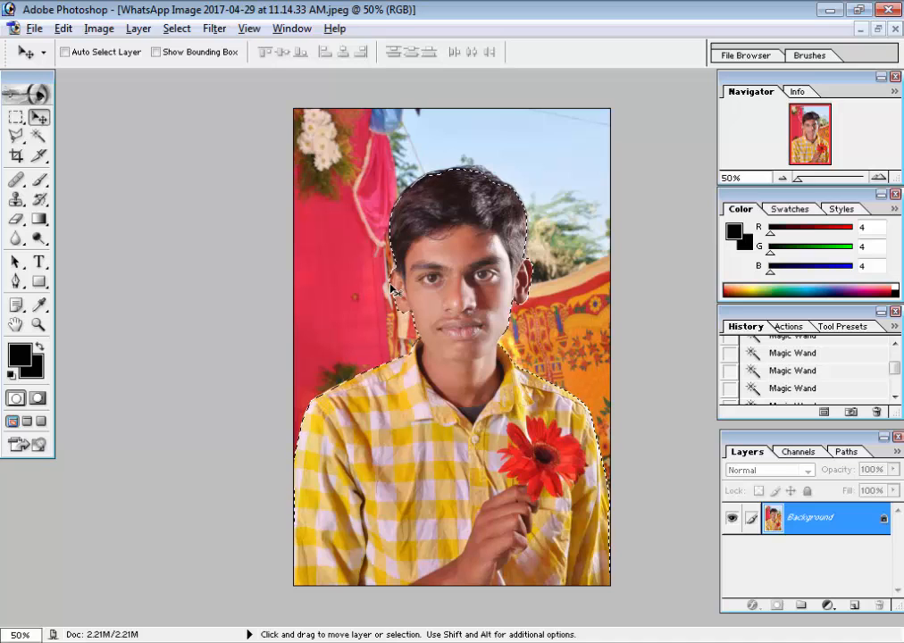
click(878, 28)
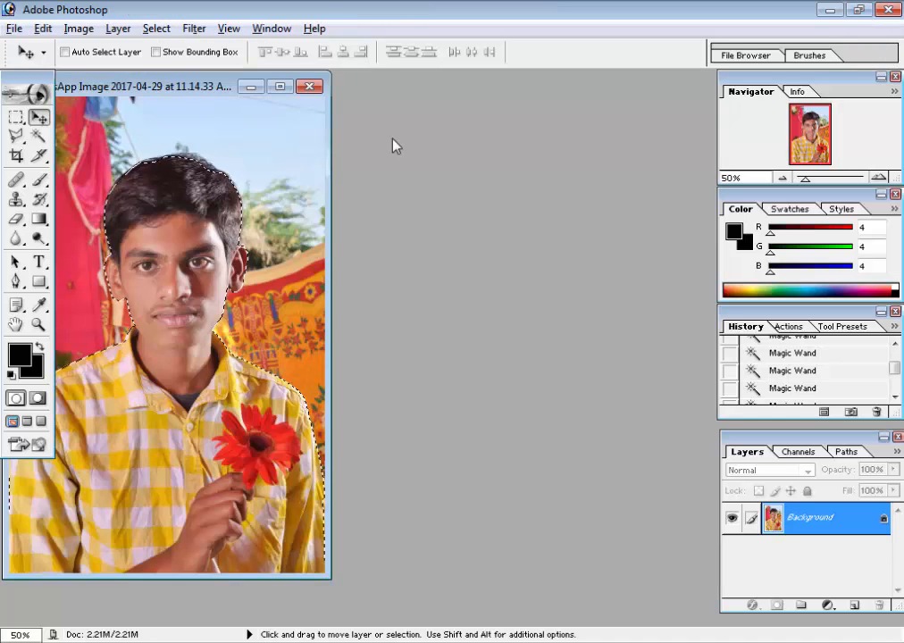
right_click(230, 88)
click(279, 91)
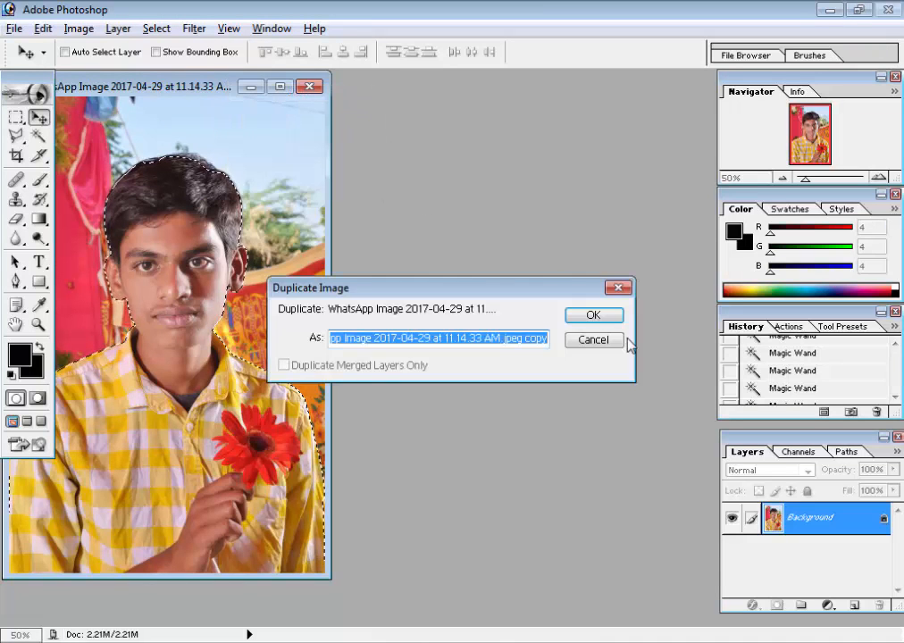
click(591, 315)
- Minimize the original photo's window and maximize the duplicate
click(251, 86)
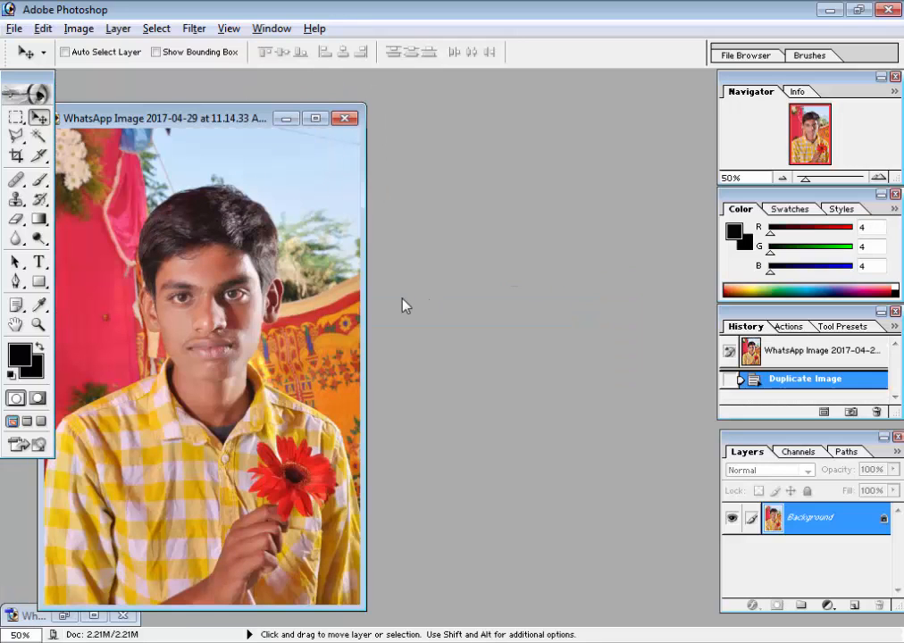
drag(247, 118, 363, 101)
double_click(363, 101)
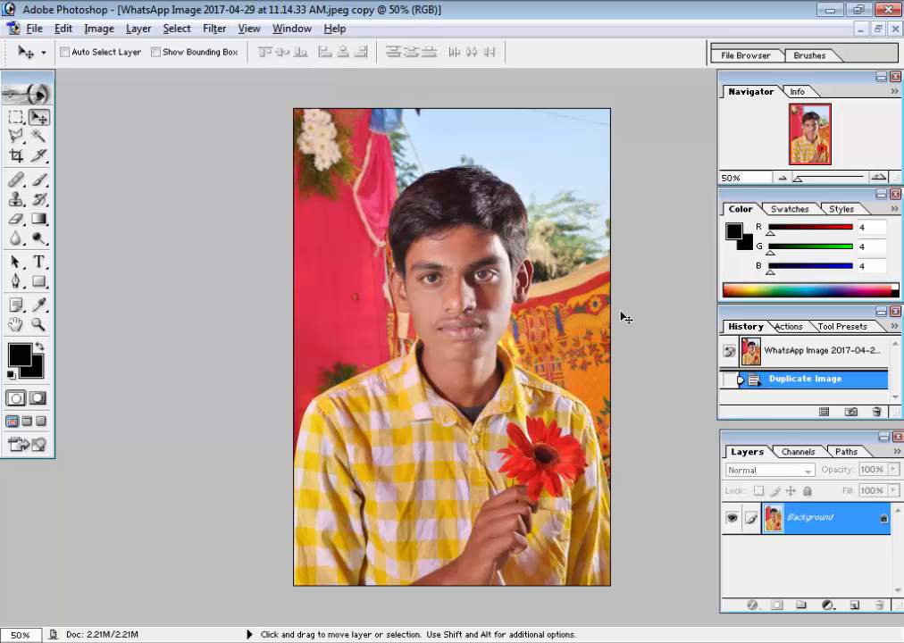
- Retouch the skin on the cheek beside the mouth with several Clone Stamp dabs
key(ctrl+plus)
key(ctrl+plus)
key(ctrl+plus)
drag(508, 156, 492, 272)
key(s)
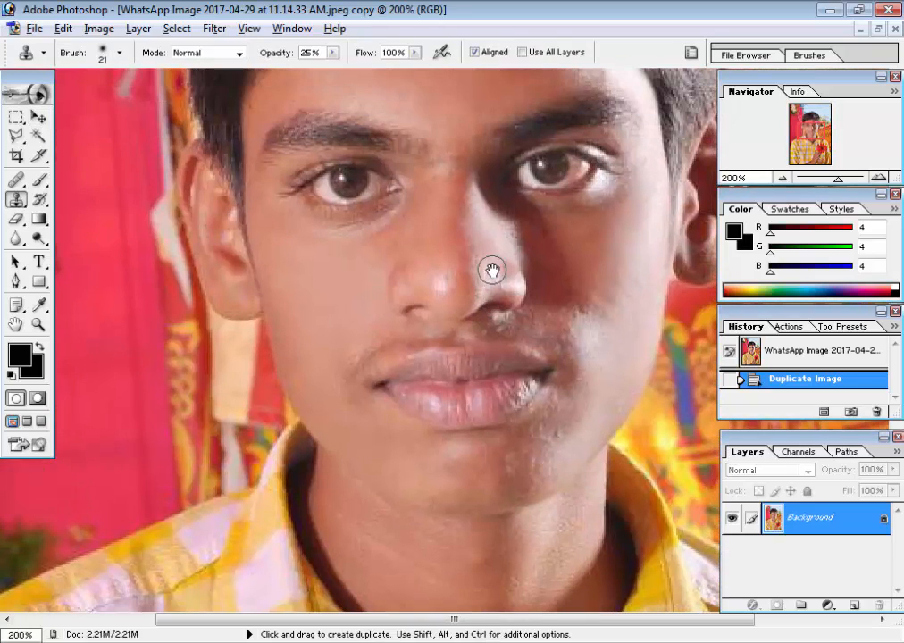
right_click(13, 197)
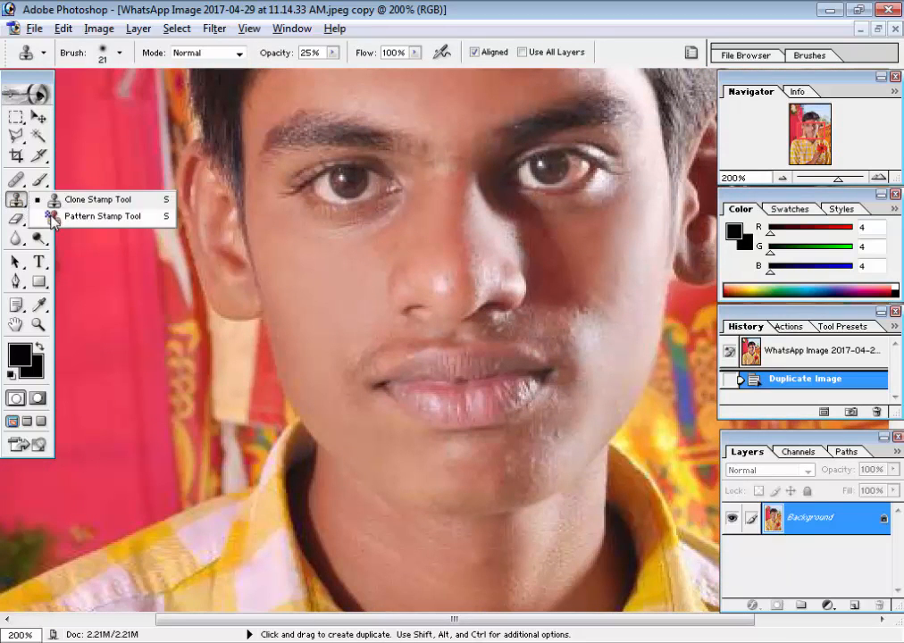
click(56, 199)
click(314, 320)
click(308, 328)
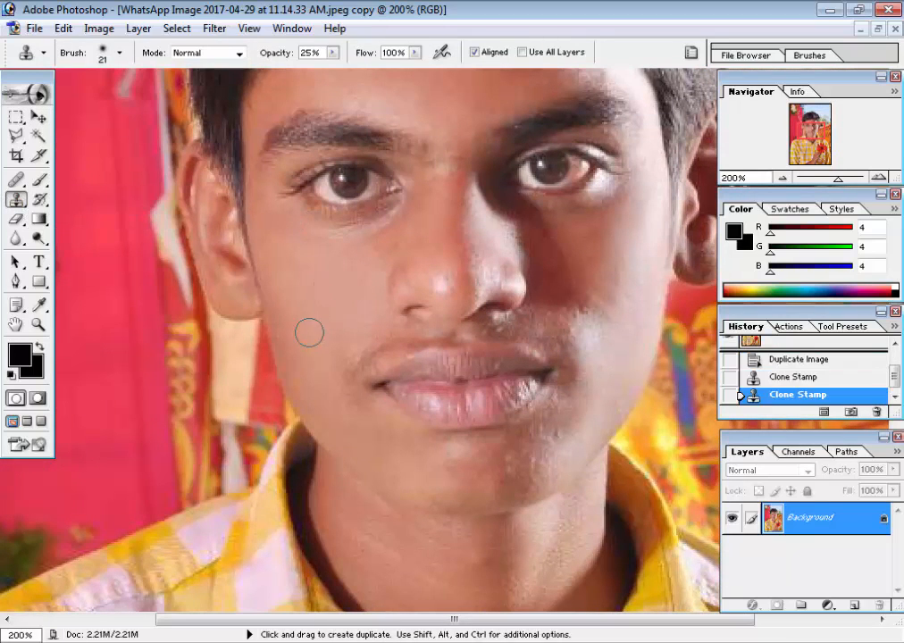
click(309, 334)
click(309, 339)
click(300, 355)
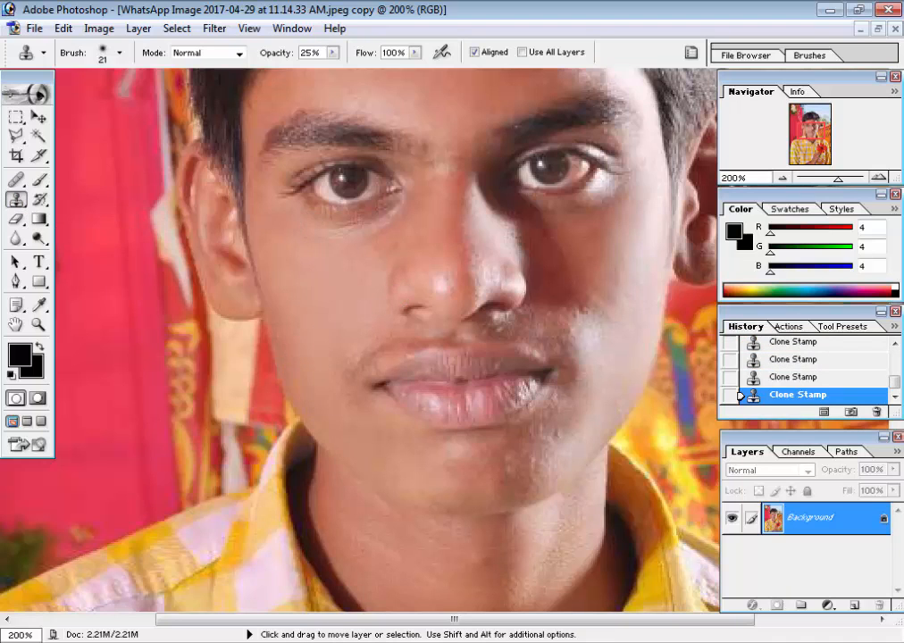
key(ctrl+0)
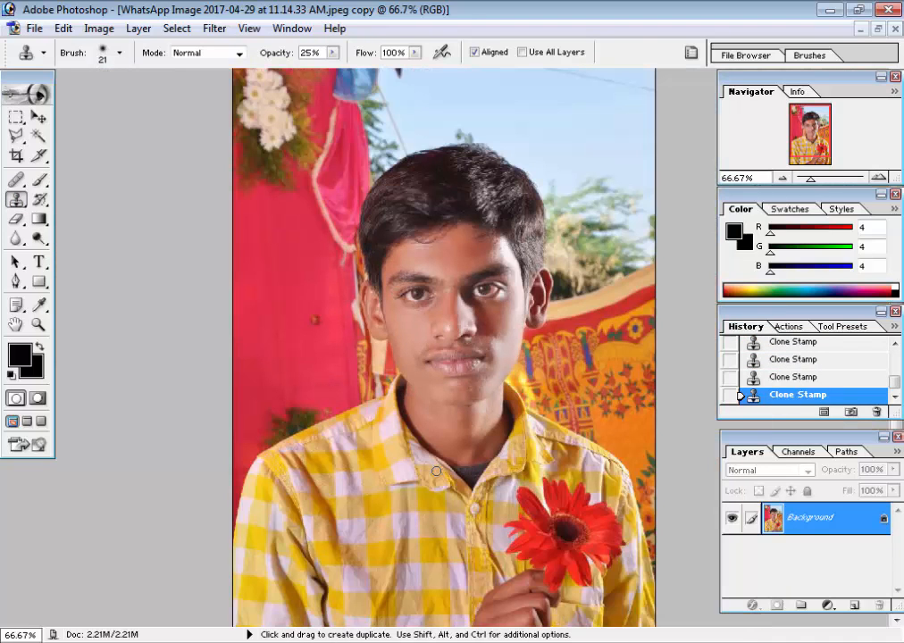
key(ctrl+minus)
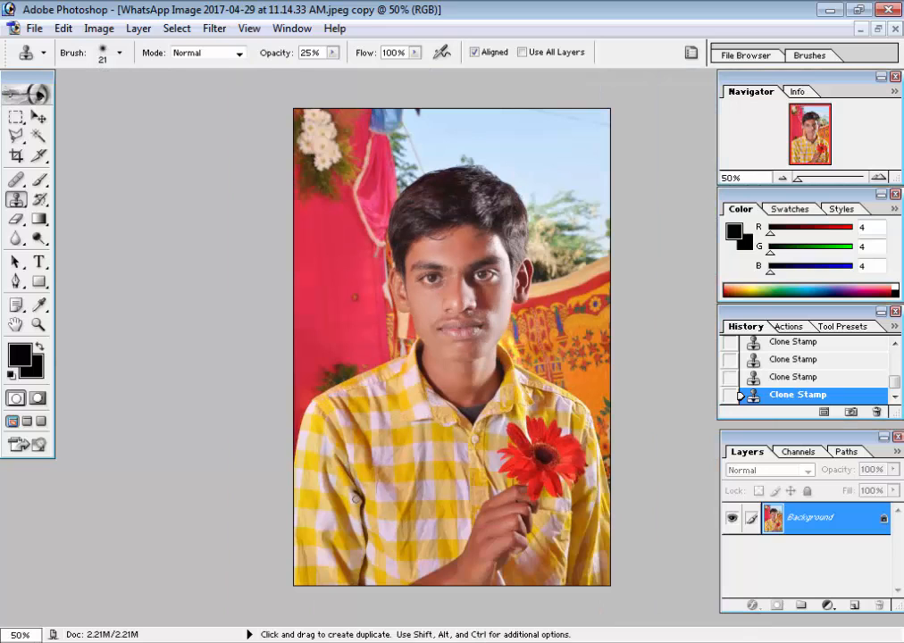
key(c)
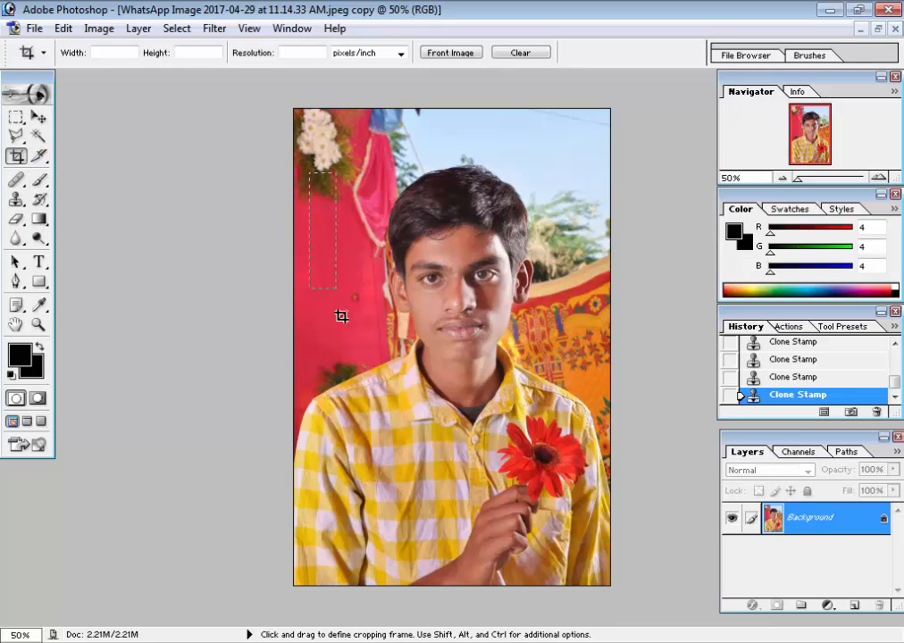
drag(315, 147, 600, 509)
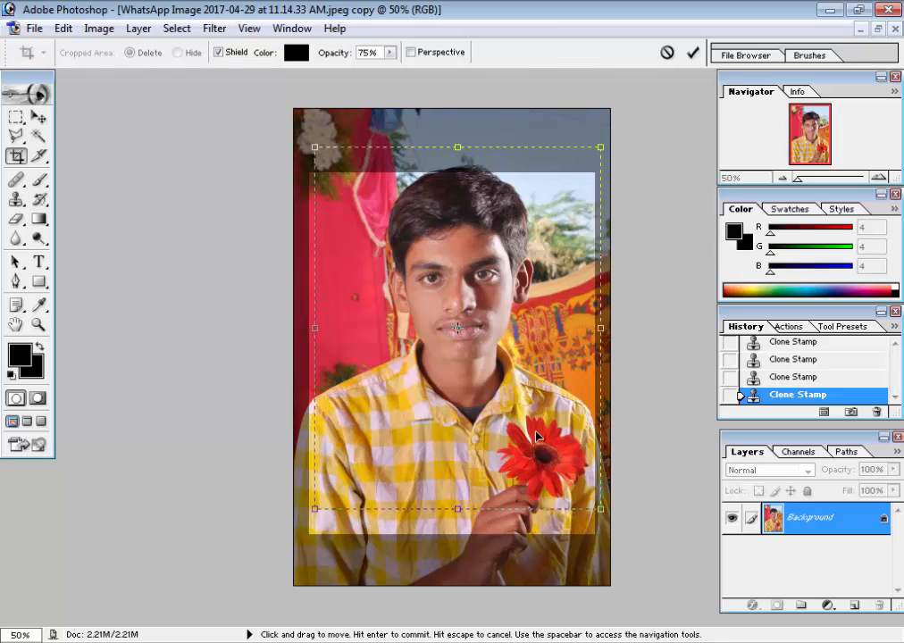
drag(536, 436, 536, 436)
mouse_move(532, 382)
mouse_down()
mouse_move(531, 392)
mouse_move(529, 369)
mouse_up()
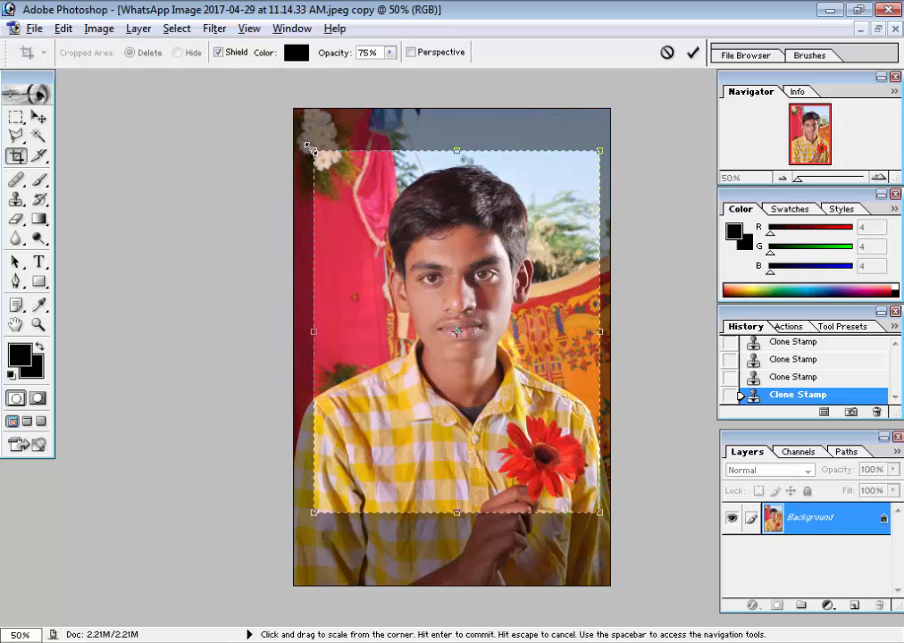
drag(311, 148, 305, 146)
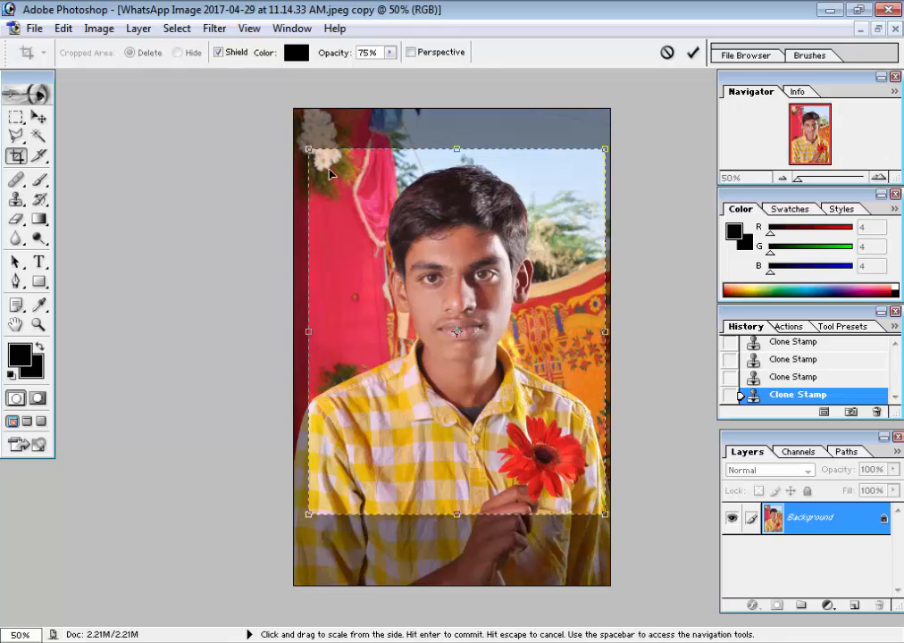
click(667, 52)
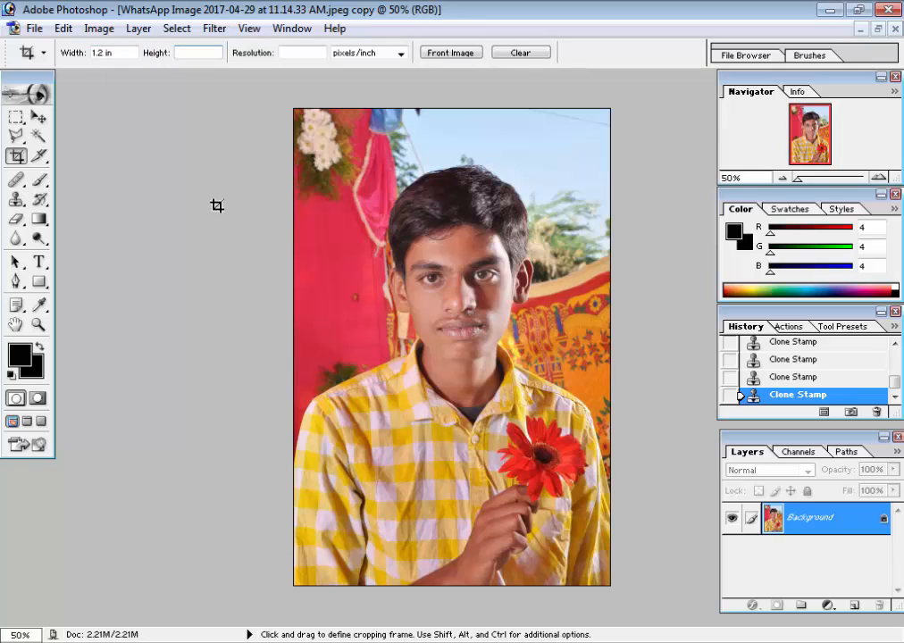
- Set the crop size to 1.2 in by 1.4 in at 300 pixels/inch and frame the subject's head and upper body
key(Tab)
drag(311, 174, 593, 599)
drag(492, 408, 493, 390)
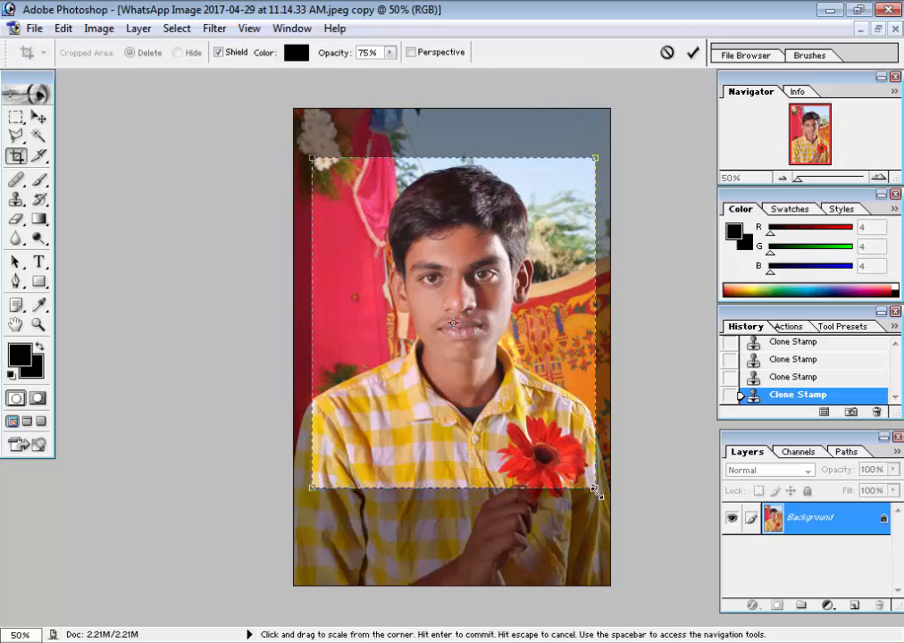
drag(595, 490, 596, 505)
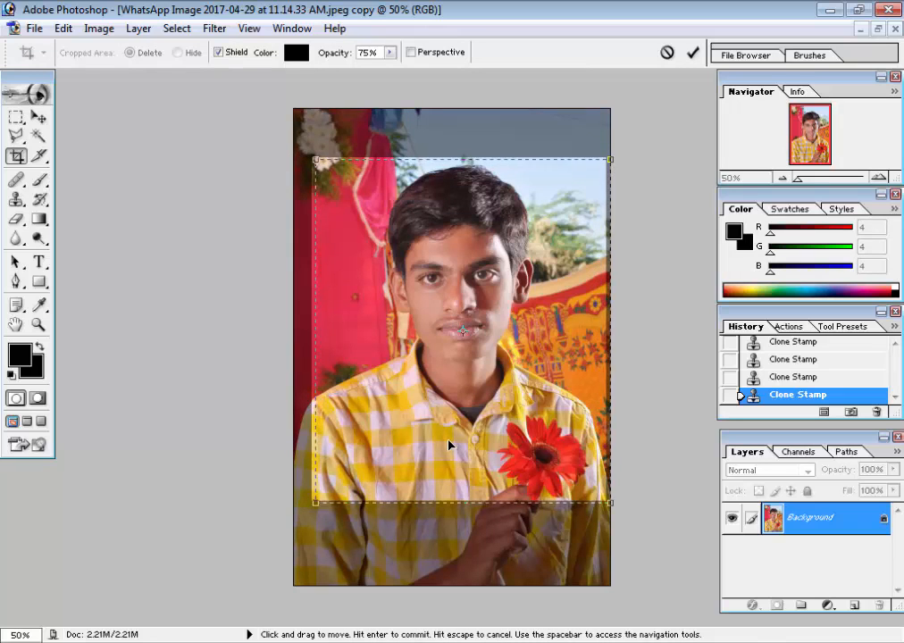
- Adjust the crop frame's horizontal position around the subject and apply the crop
drag(441, 444, 450, 444)
key(Left)
key(Left)
key(Left)
key(Left)
key(Left)
key(Left)
key(Left)
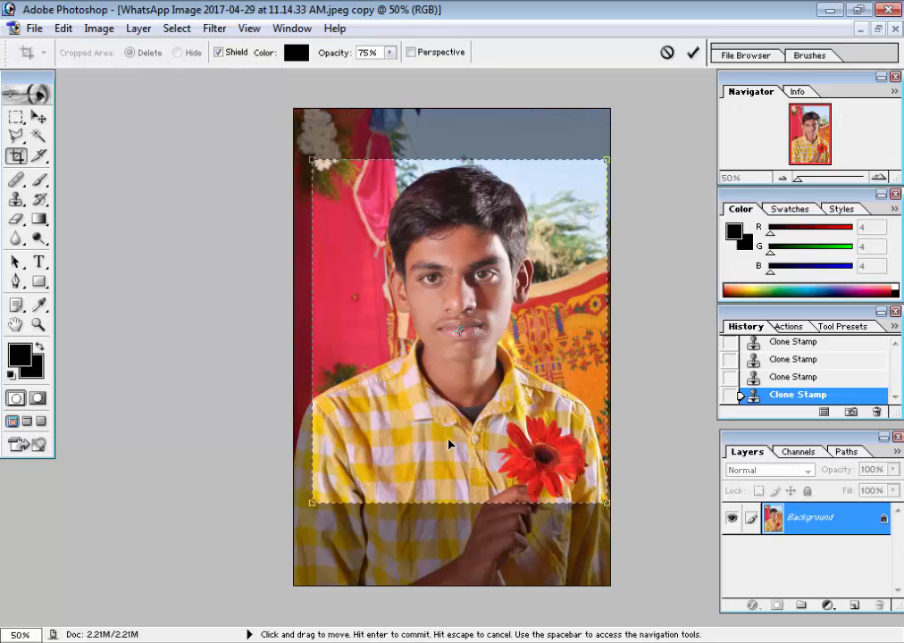
key(Return)
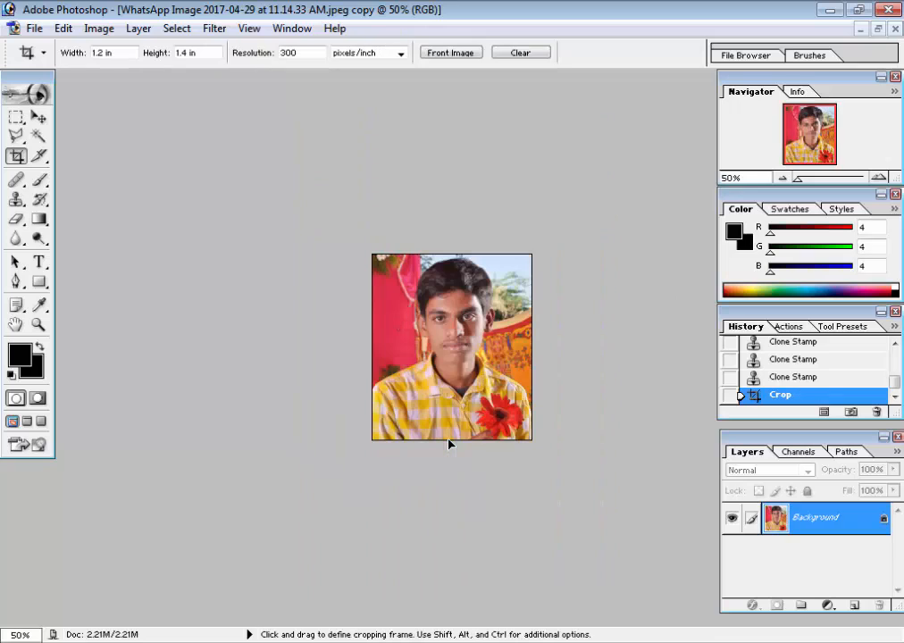
- Examine the cropped portrait's framing and facial detail at different magnifications
key(ctrl+plus)
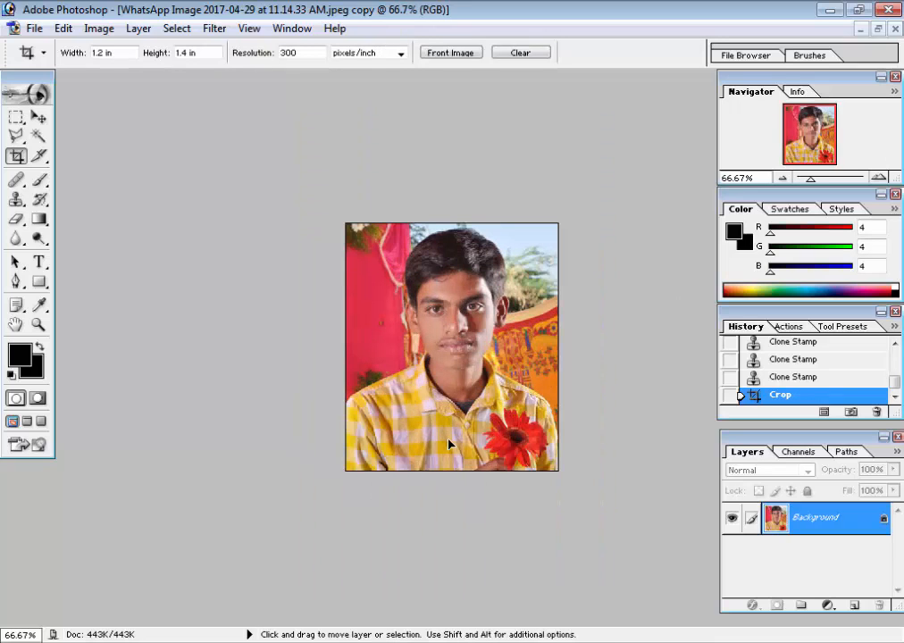
key(ctrl+plus)
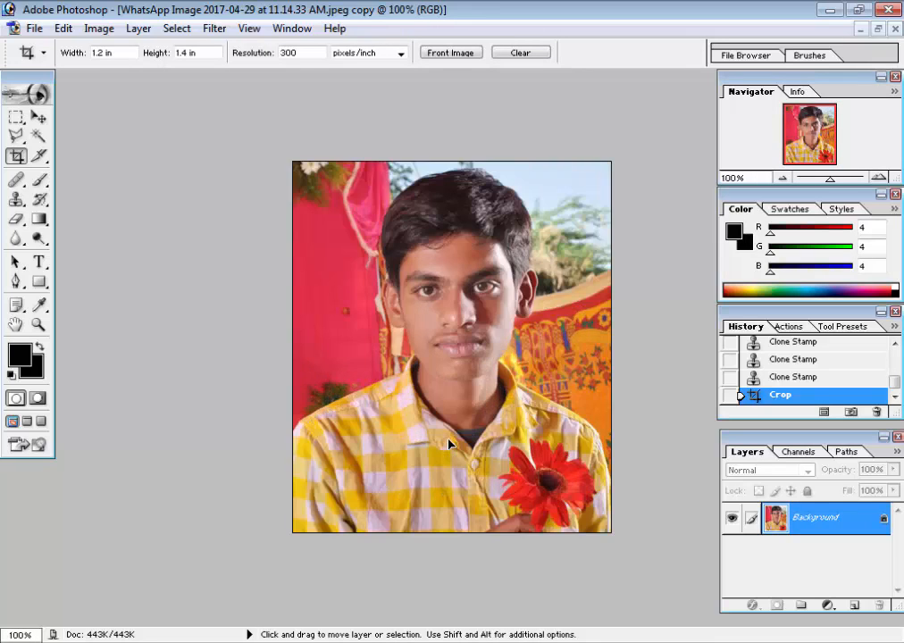
key(ctrl+minus)
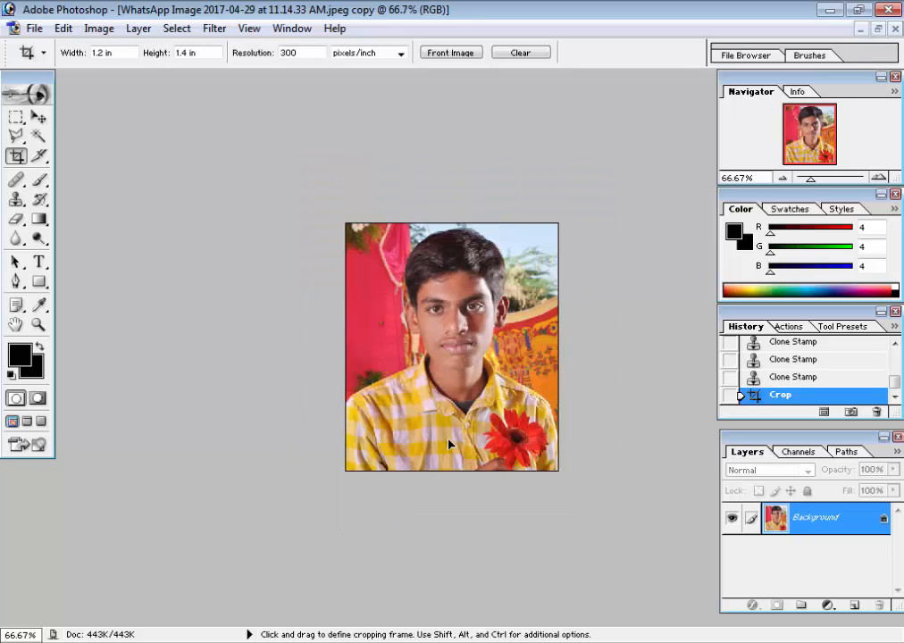
key(v)
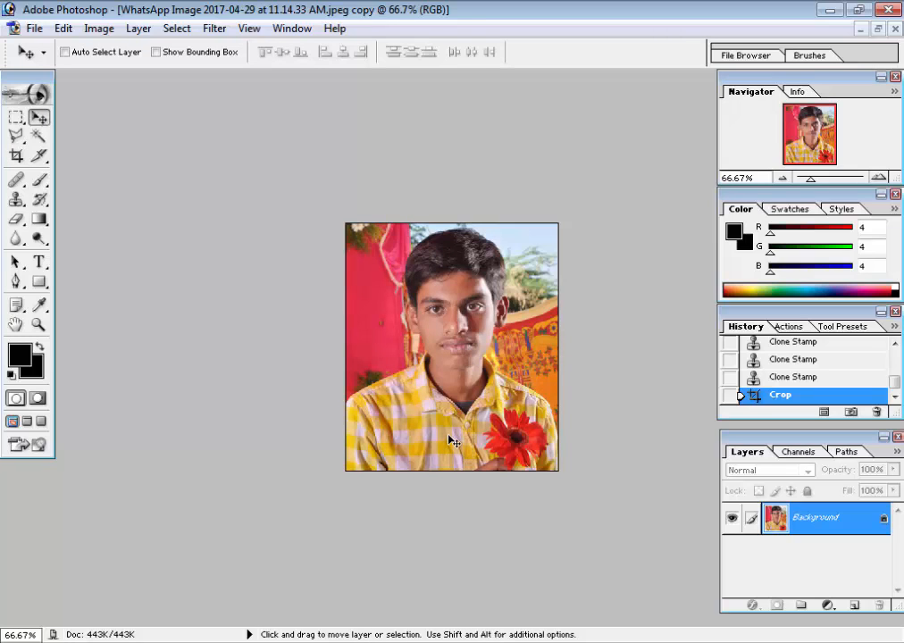
key(ctrl+plus)
key(ctrl+plus)
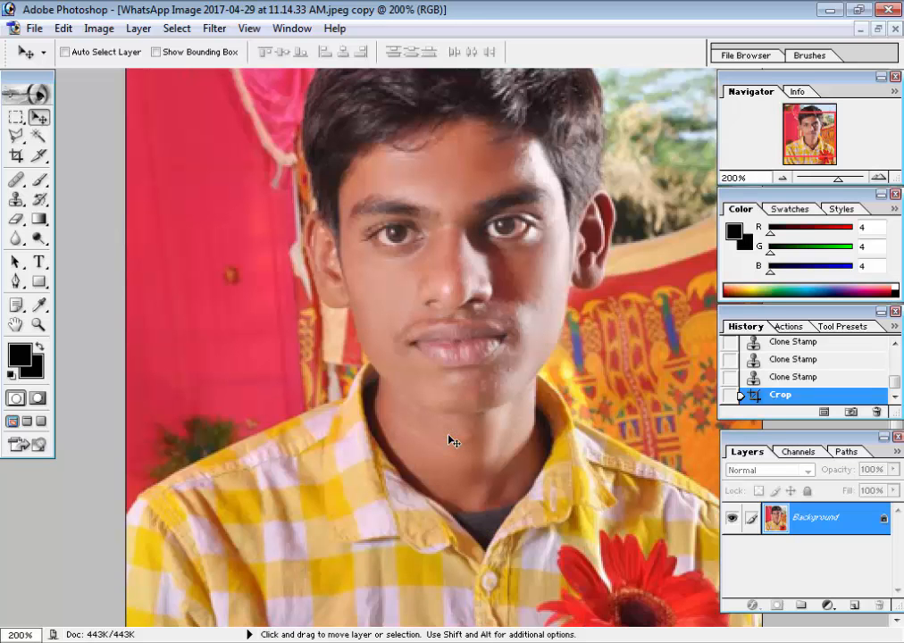
drag(453, 440, 461, 593)
key(ctrl+minus)
key(ctrl+minus)
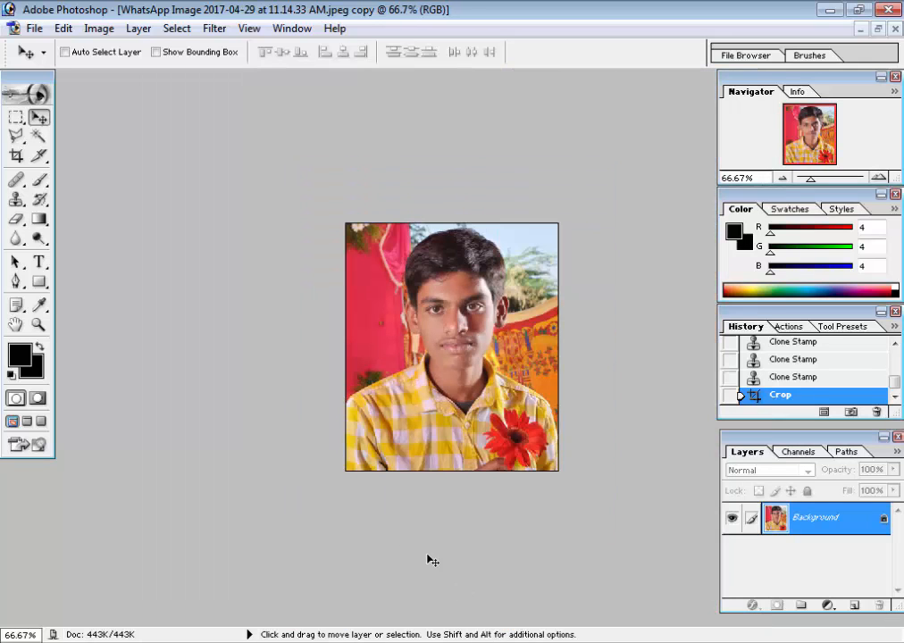
- Activate the Polygonal Lasso, hide the toolbox and all palettes, and get the On-Screen Keyboard out of the way
key(l)
key(ctrl+plus)
key(ctrl+plus)
key(ctrl+plus)
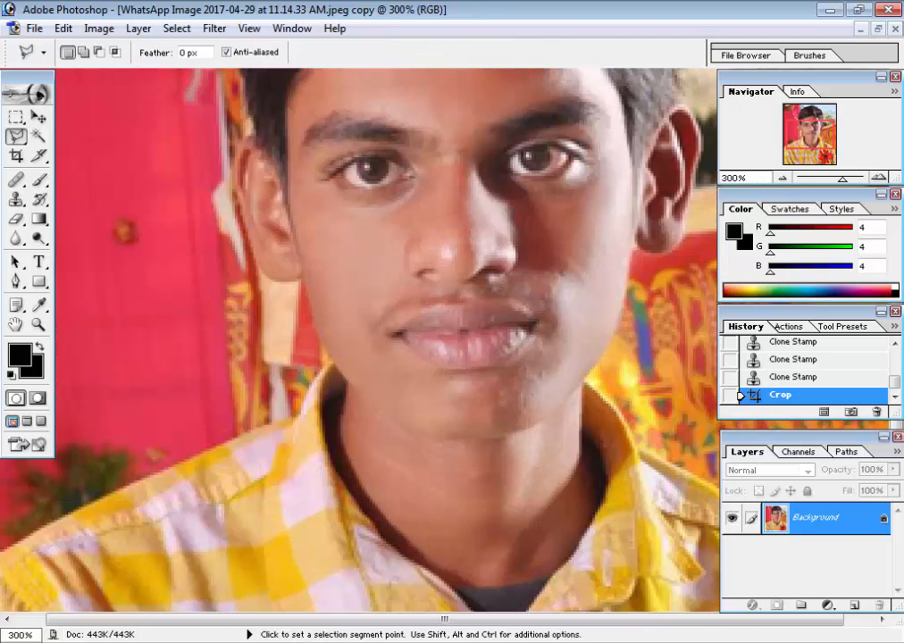
drag(271, 505, 302, 492)
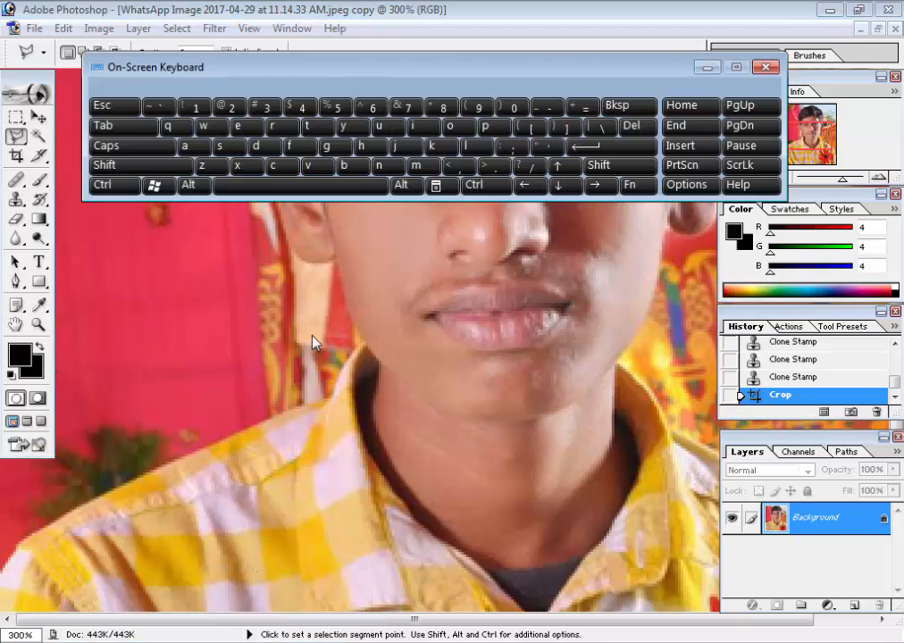
key(super)
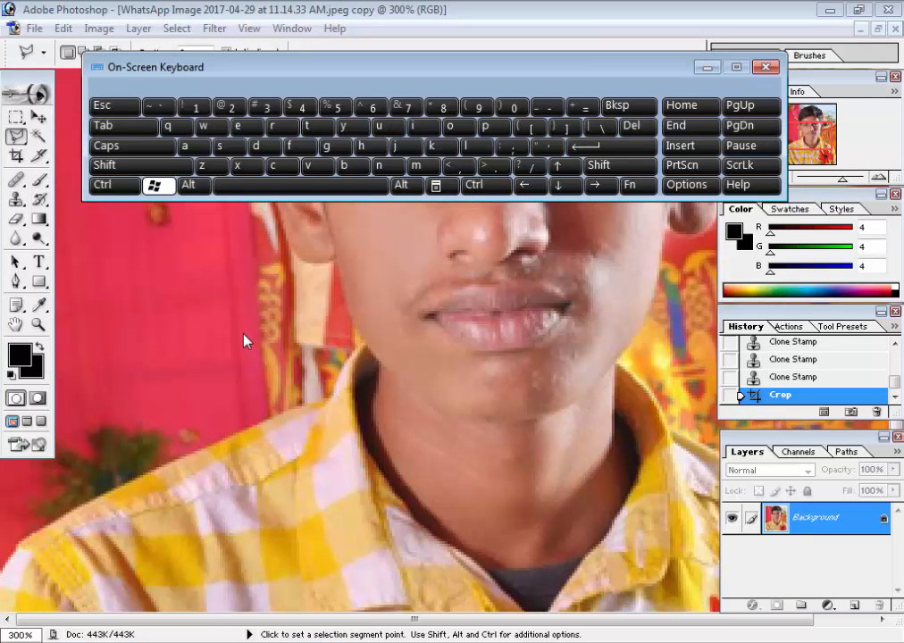
key(Tab)
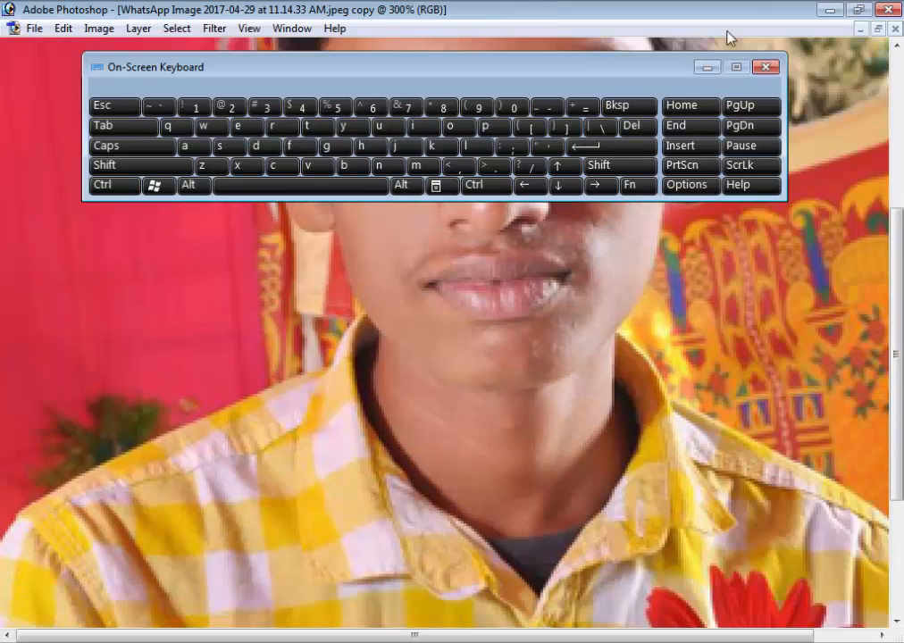
click(715, 69)
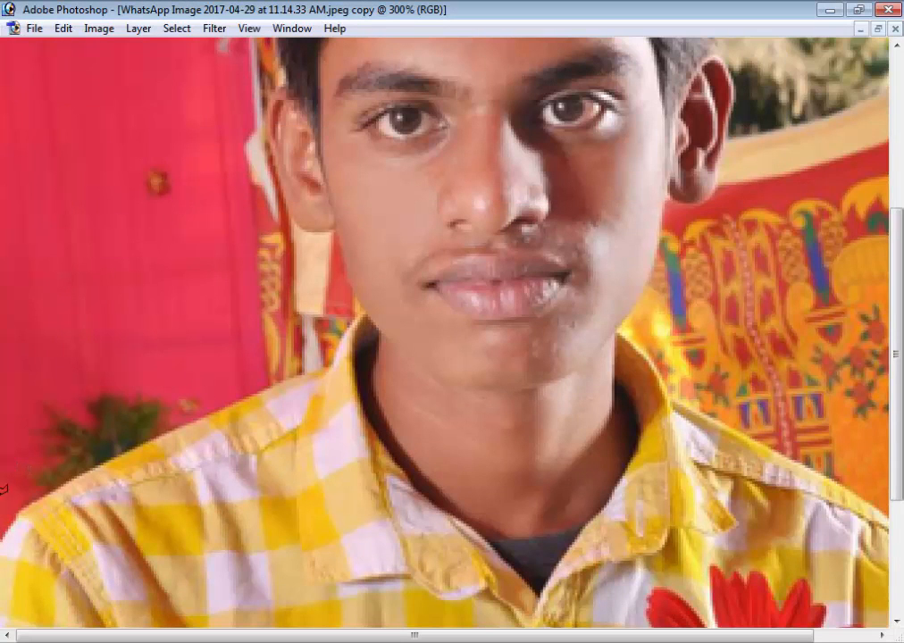
- Trace the subject with the Polygonal Lasso from the shoulder at the photo's left edge, around both ears and the hair, to the opposite collar
mouse_move(4, 534)
mouse_down()
mouse_move(22, 504)
mouse_move(210, 426)
mouse_move(204, 410)
mouse_move(300, 368)
mouse_move(327, 367)
mouse_move(363, 310)
mouse_move(359, 296)
mouse_up()
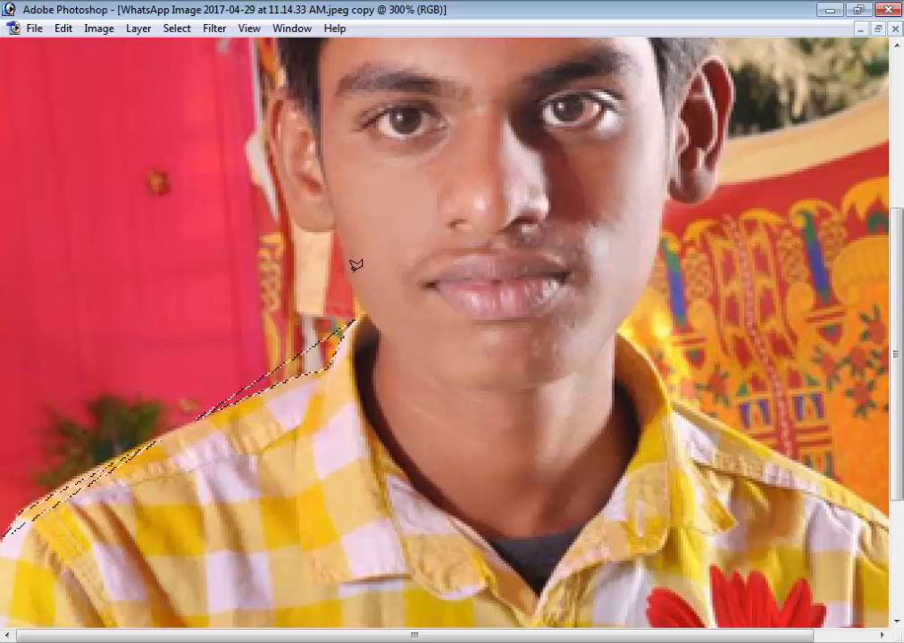
click(239, 397)
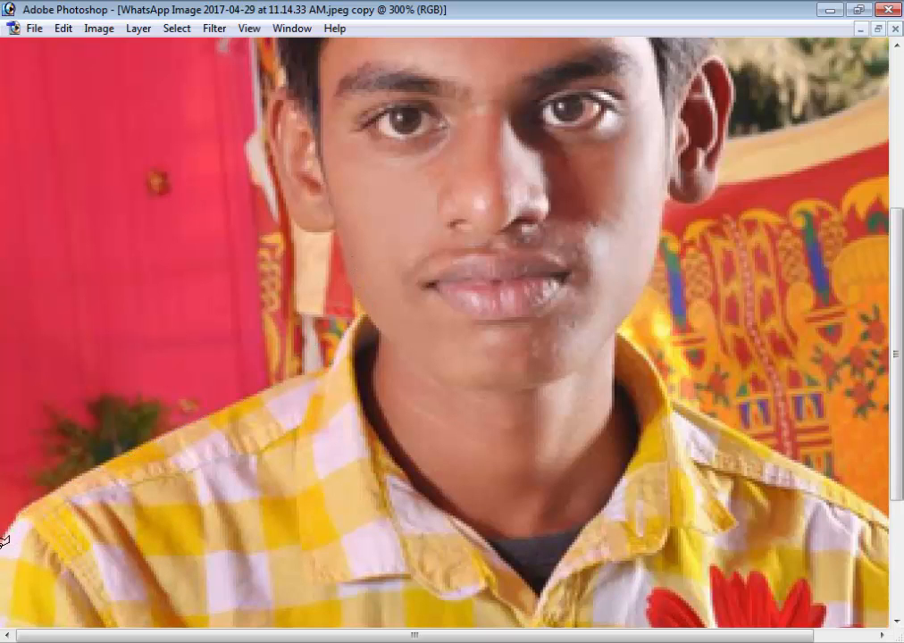
mouse_move(11, 531)
mouse_down()
mouse_move(51, 485)
mouse_move(114, 483)
mouse_move(180, 418)
mouse_move(297, 369)
mouse_move(332, 367)
mouse_move(348, 321)
mouse_move(363, 310)
mouse_move(338, 259)
mouse_move(339, 223)
mouse_move(305, 229)
mouse_move(320, 236)
mouse_move(326, 225)
mouse_move(285, 229)
mouse_move(288, 185)
mouse_move(278, 179)
mouse_move(268, 122)
mouse_move(284, 79)
mouse_move(300, 446)
mouse_up()
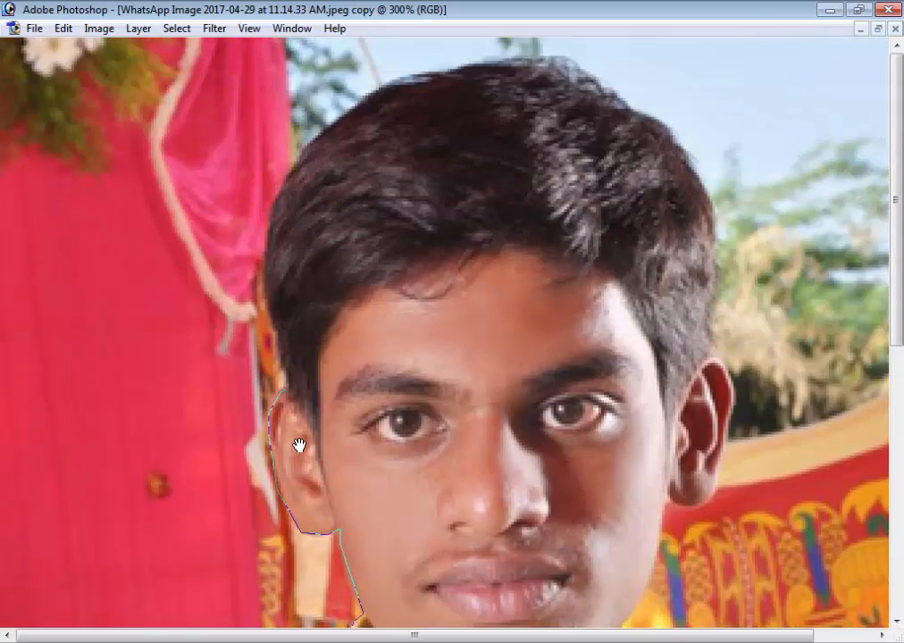
mouse_move(295, 373)
mouse_down()
mouse_move(257, 280)
mouse_move(273, 201)
mouse_move(286, 216)
mouse_move(287, 166)
mouse_move(316, 114)
mouse_move(316, 126)
mouse_move(376, 76)
mouse_move(418, 79)
mouse_move(505, 59)
mouse_move(558, 62)
mouse_move(578, 85)
mouse_move(623, 103)
mouse_move(611, 105)
mouse_move(638, 103)
mouse_move(673, 132)
mouse_move(720, 216)
mouse_move(714, 210)
mouse_move(707, 324)
mouse_move(735, 387)
mouse_move(724, 450)
mouse_move(730, 366)
mouse_move(726, 446)
mouse_move(710, 488)
mouse_move(694, 496)
mouse_move(675, 487)
mouse_move(665, 248)
mouse_move(652, 306)
mouse_move(609, 377)
mouse_move(666, 456)
mouse_up()
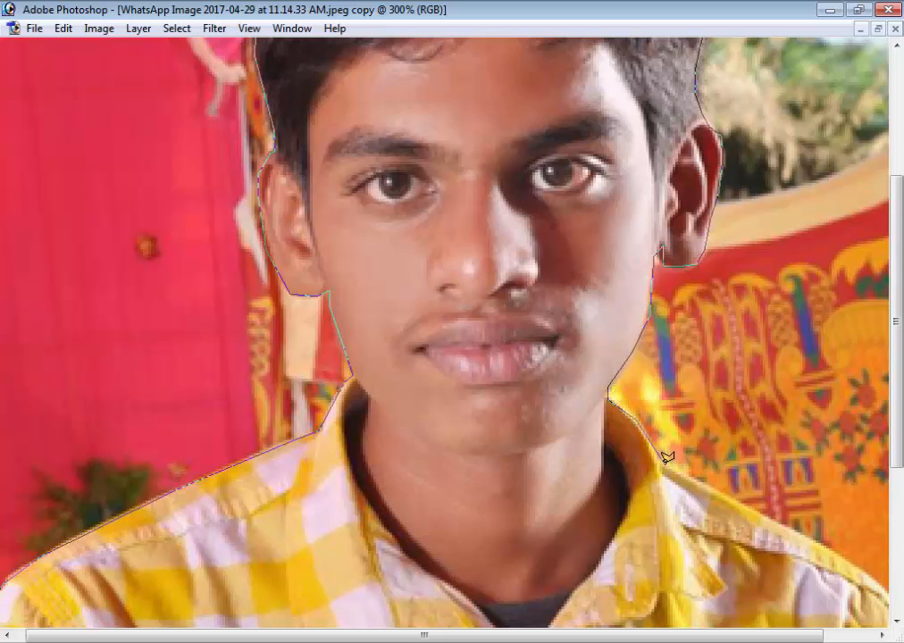
- Continue the lasso outline along the collar, shoulder and sleeve beside the flower to the photo's lower corner, and close the selection
click(663, 461)
click(774, 516)
drag(756, 479, 701, 323)
click(782, 396)
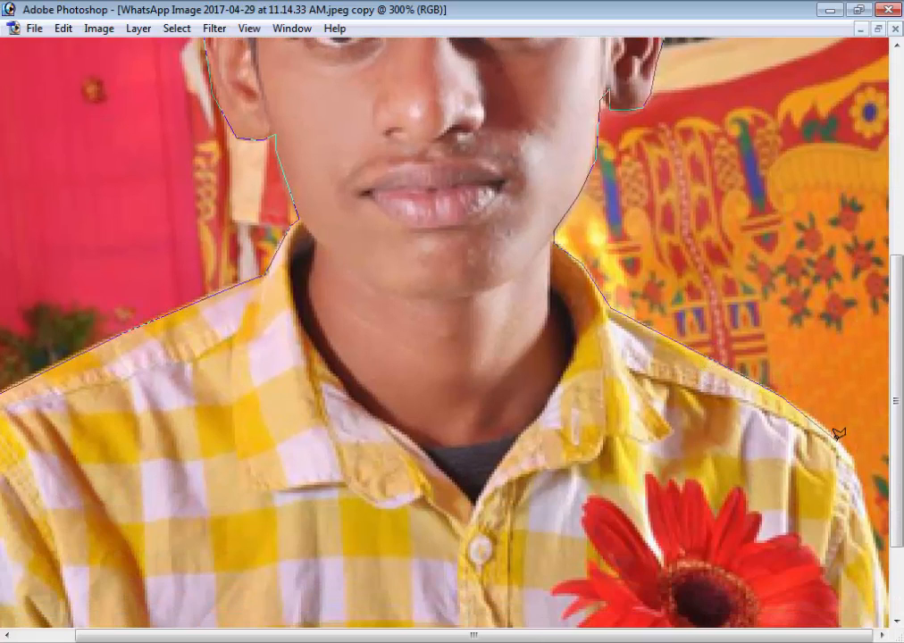
mouse_move(839, 433)
mouse_down()
mouse_move(861, 467)
mouse_move(871, 528)
mouse_move(823, 236)
mouse_up()
click(872, 529)
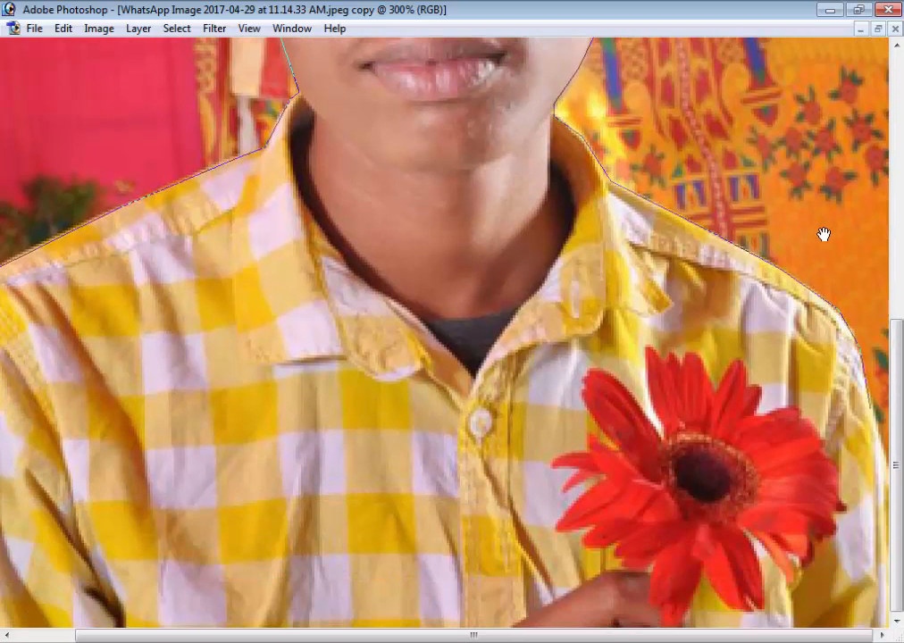
click(889, 484)
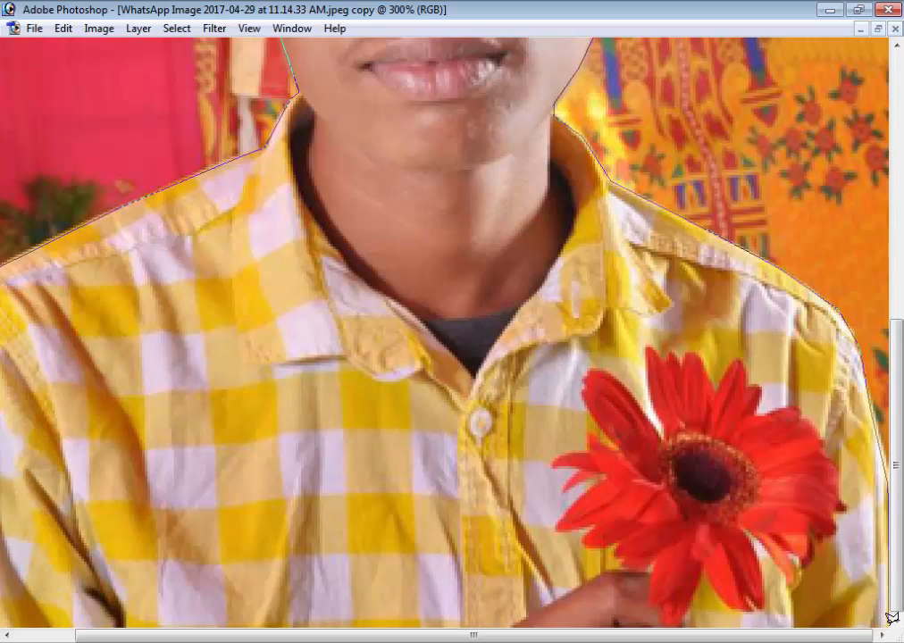
scroll(891, 617, down, 2)
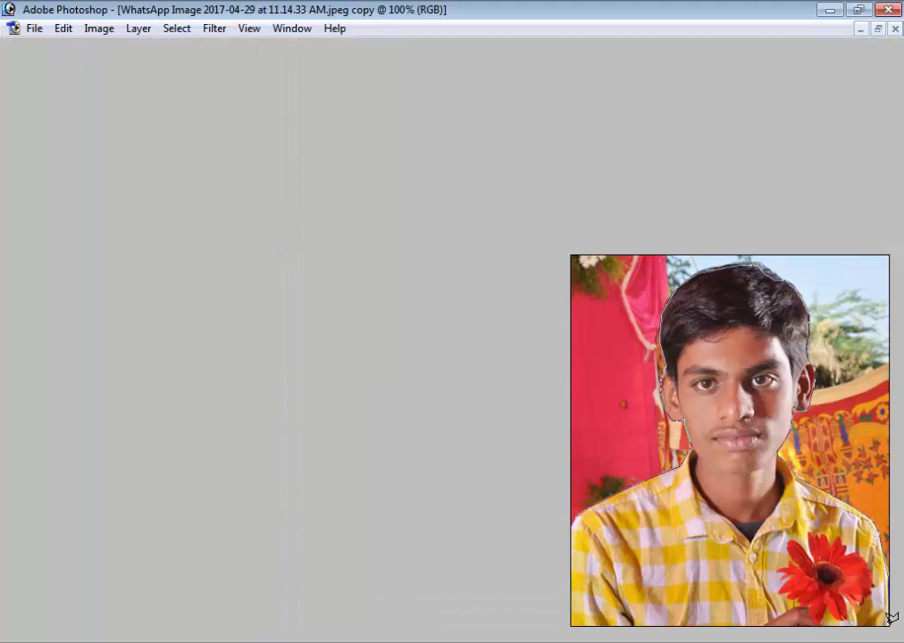
click(890, 624)
double_click(901, 539)
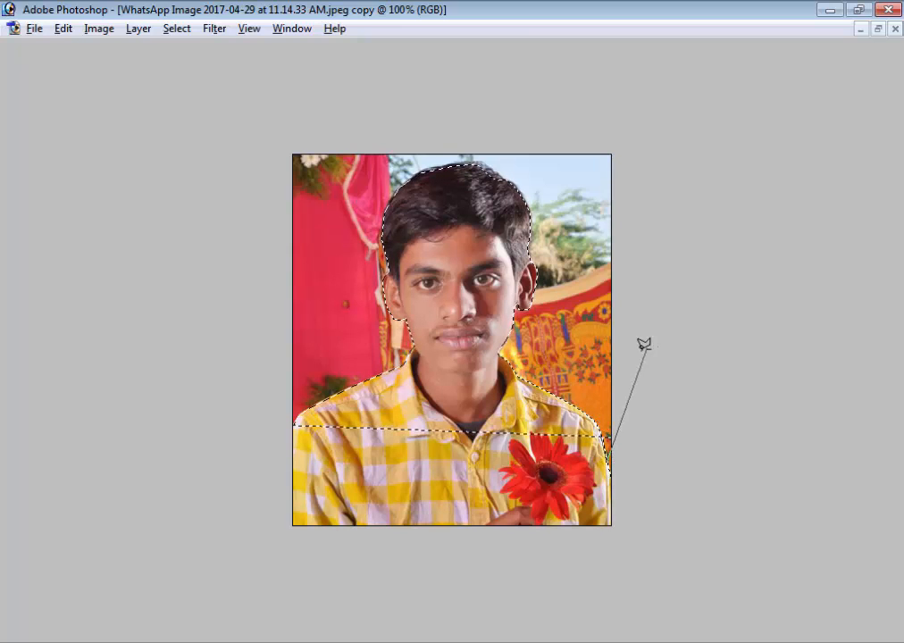
- Try to subtract a large polygon that loops outside the photo from one shoulder to the other from the selection
click(643, 474)
click(774, 211)
click(691, 108)
click(505, 64)
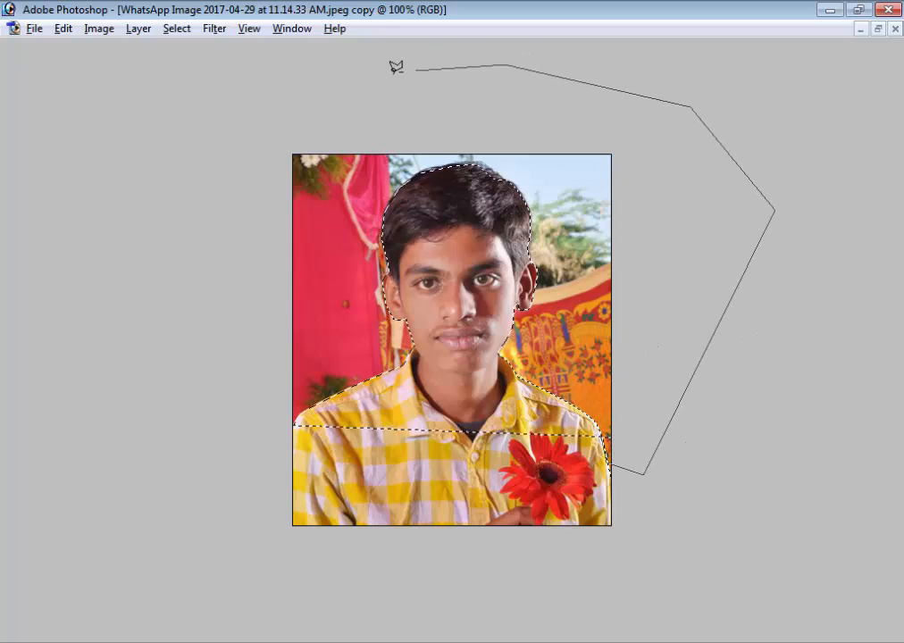
click(332, 89)
click(249, 125)
click(241, 375)
click(269, 431)
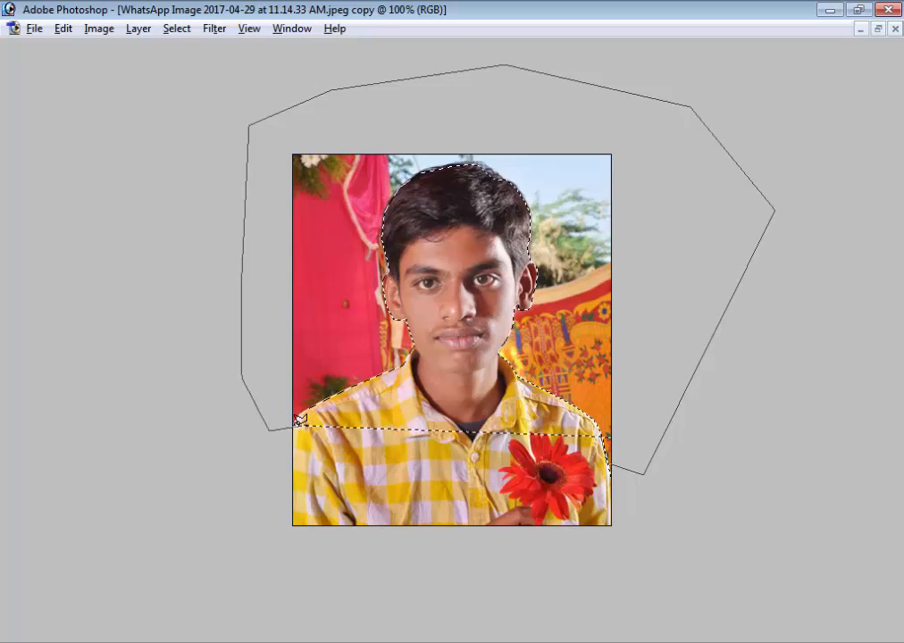
double_click(300, 419)
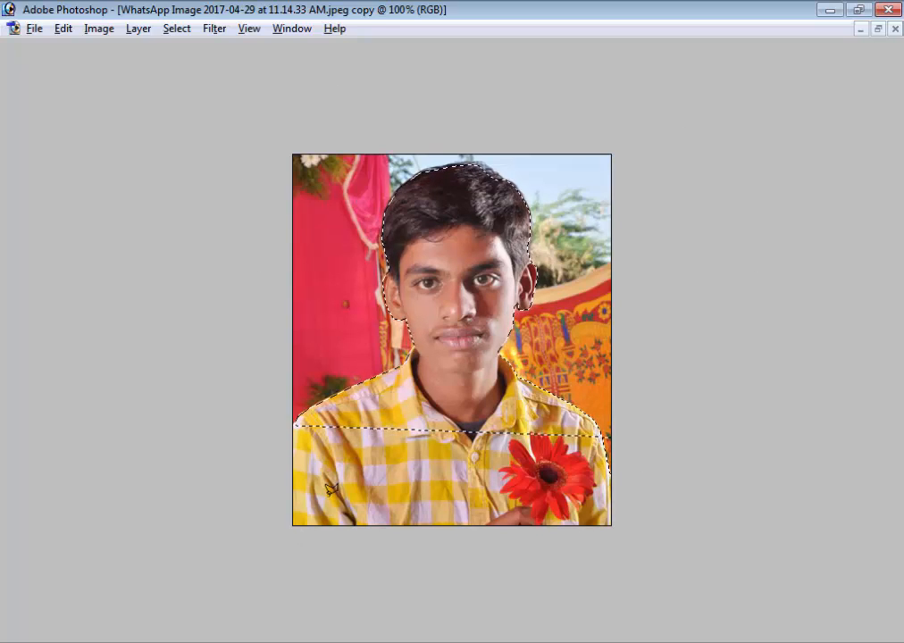
shift+click(293, 427)
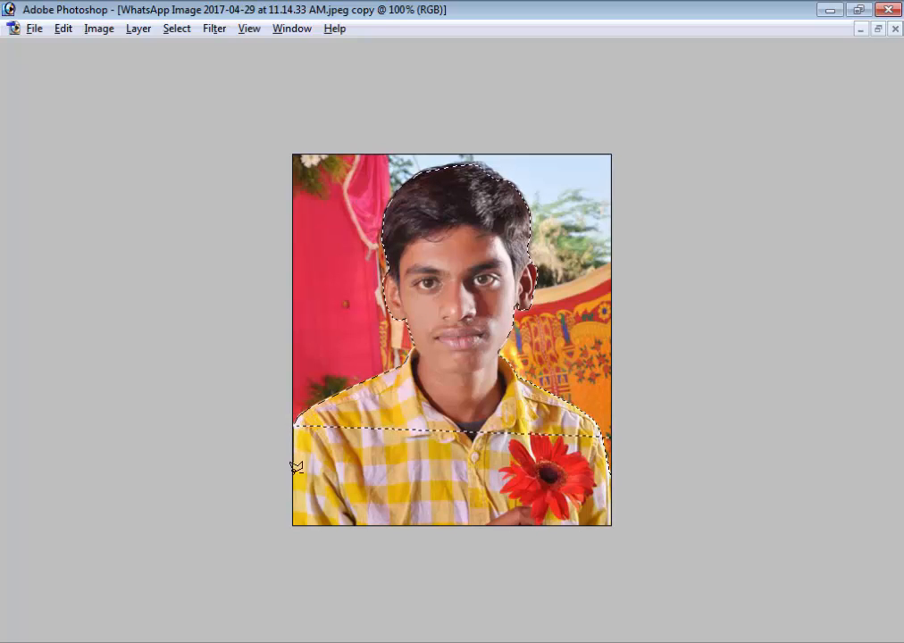
click(293, 524)
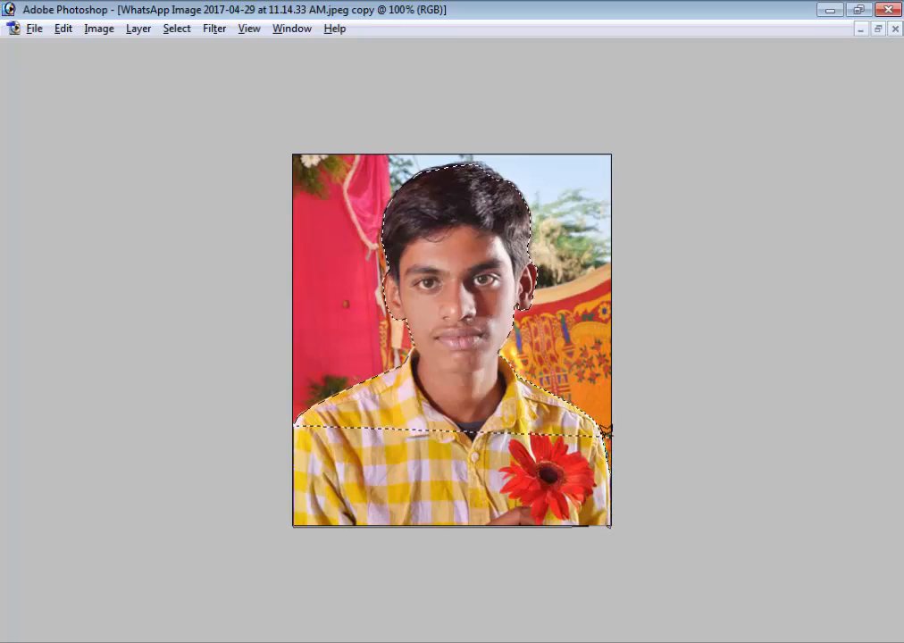
key(Escape)
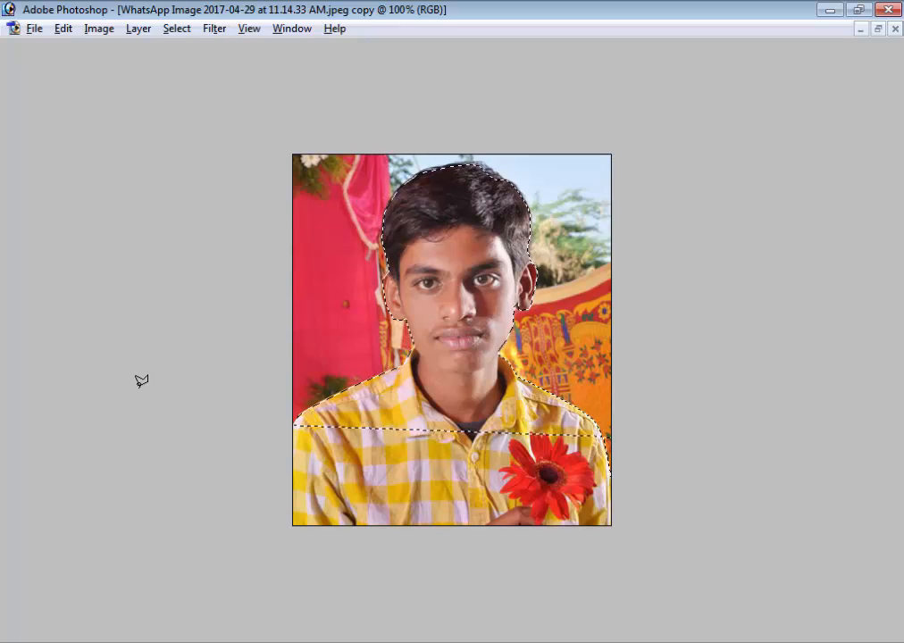
- Add the lower torso, down to the photo's bottom edge and including the flower, to the subject selection
click(295, 428)
click(296, 524)
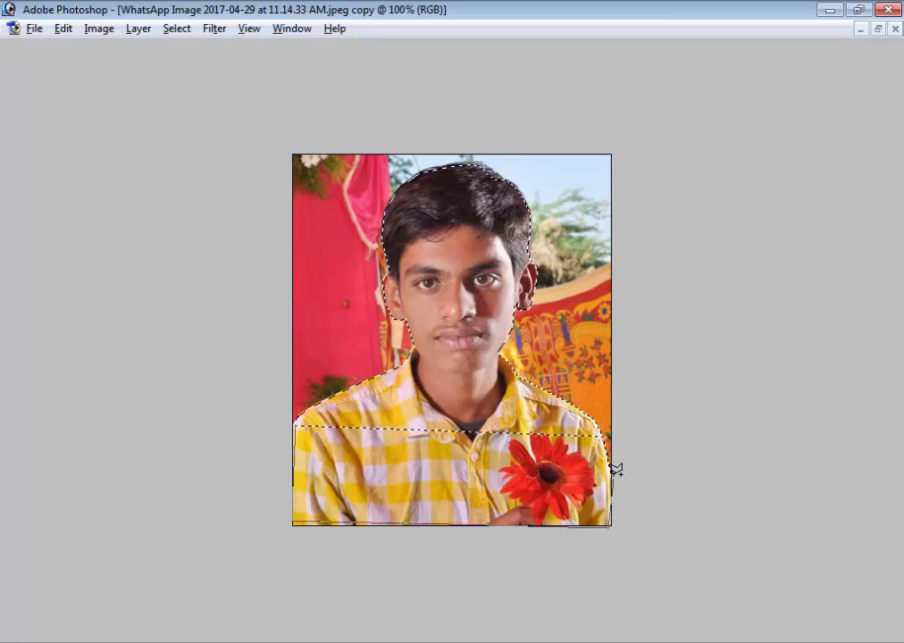
double_click(602, 422)
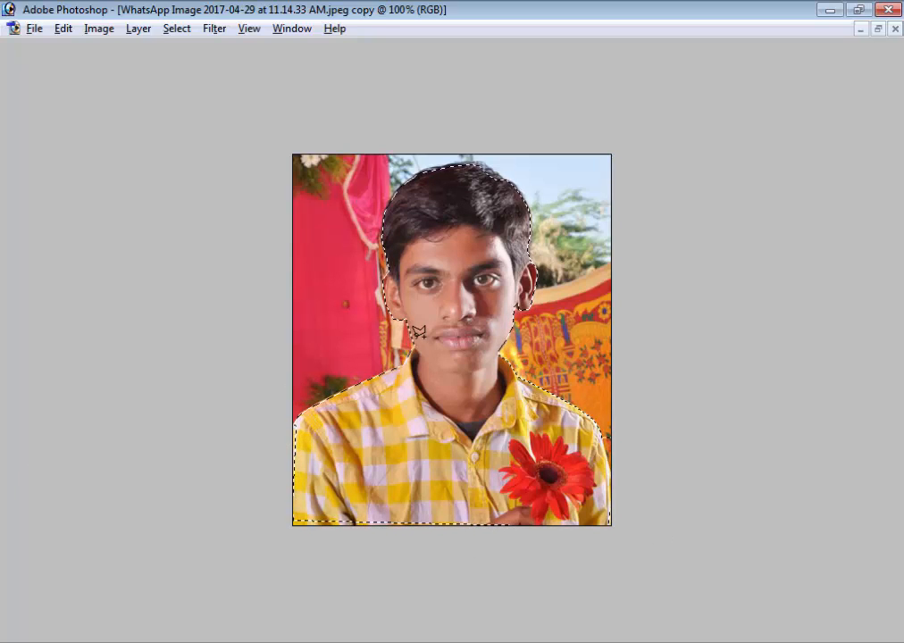
- Cut the selected subject out of the photo and show the toolbox and palettes again
key(ctrl+minus)
key(ctrl+minus)
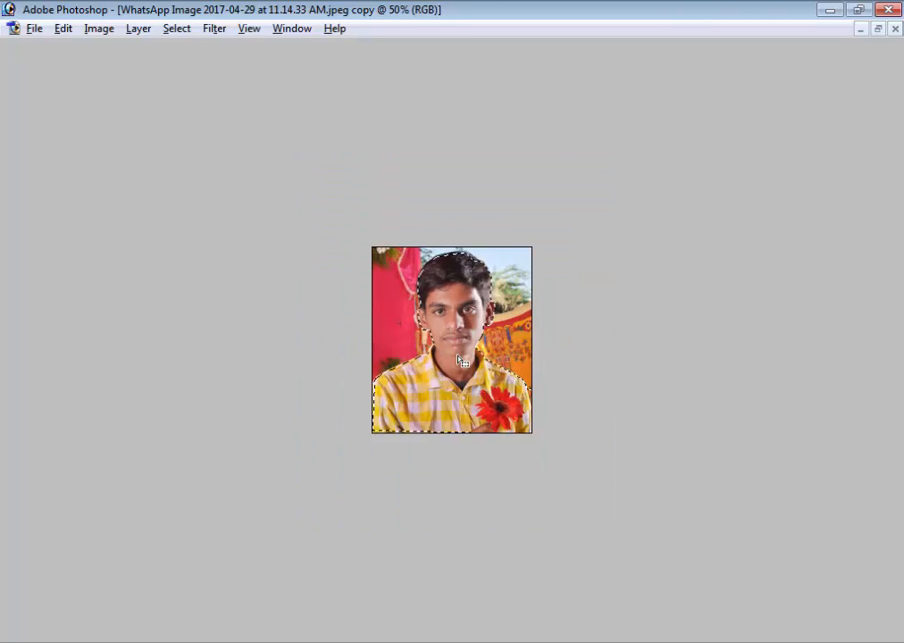
key(ctrl+plus)
key(ctrl+plus)
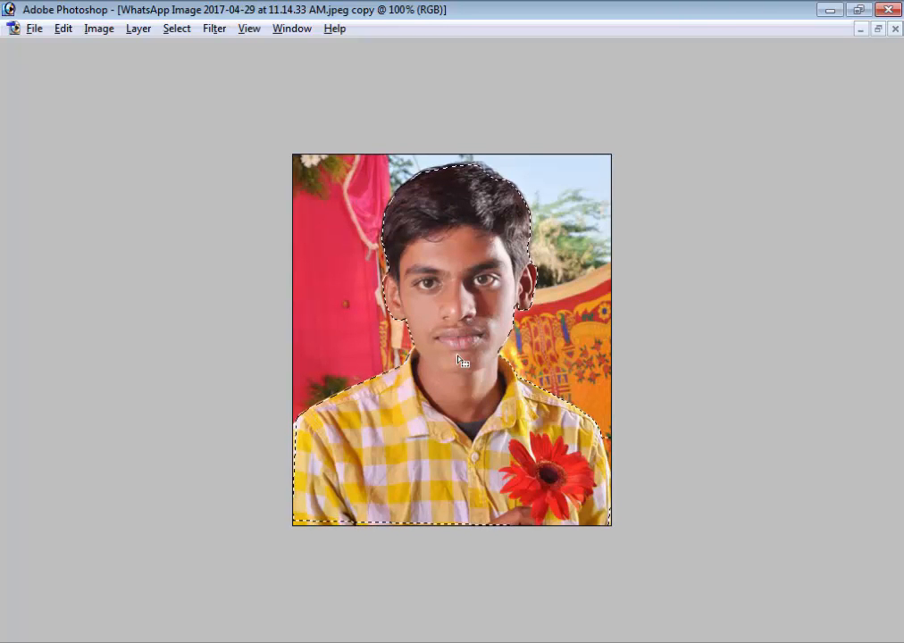
key(alt+BackSpace)
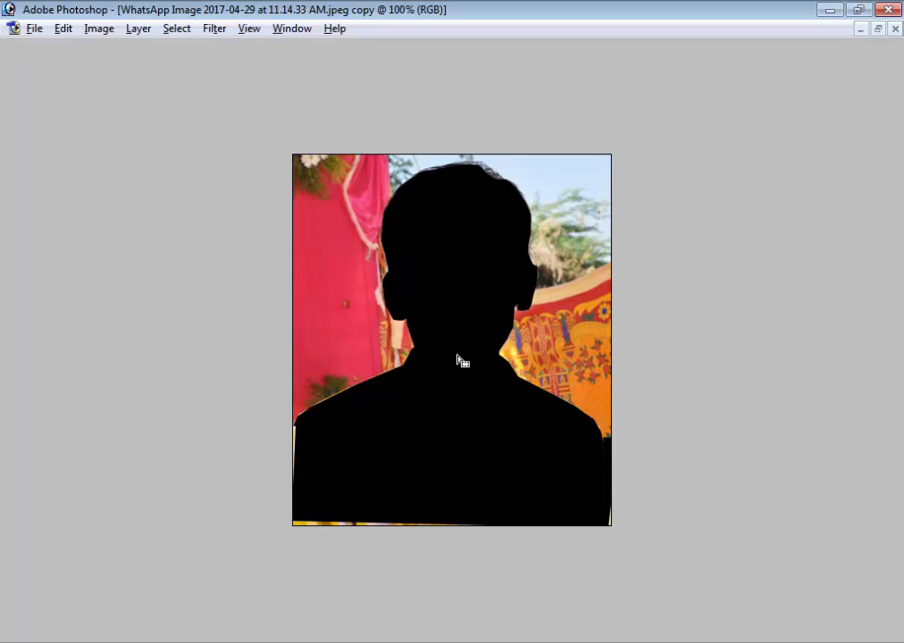
key(Tab)
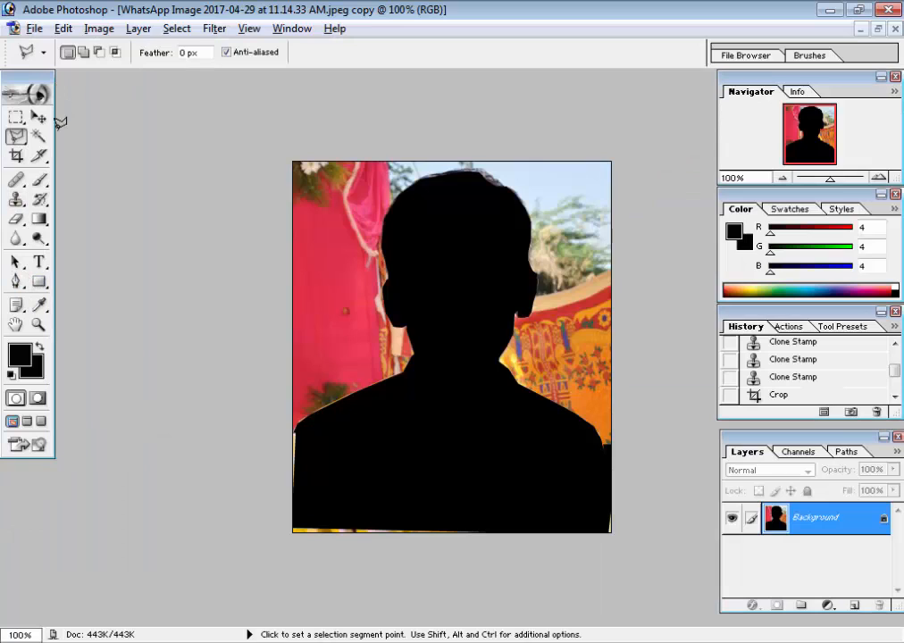
- Erase the entire canvas to white with a 100 px Eraser and white as the background color
click(38, 219)
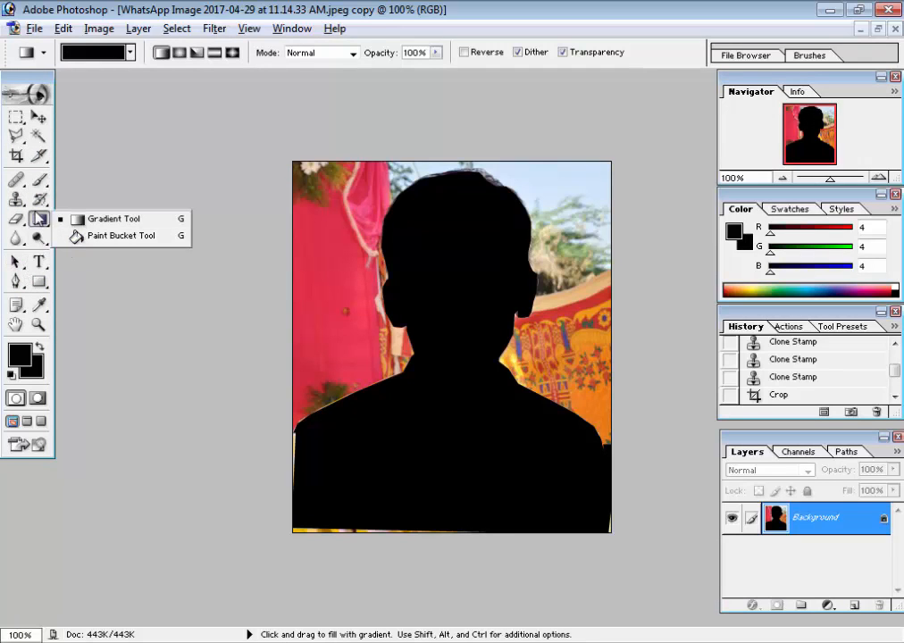
click(16, 218)
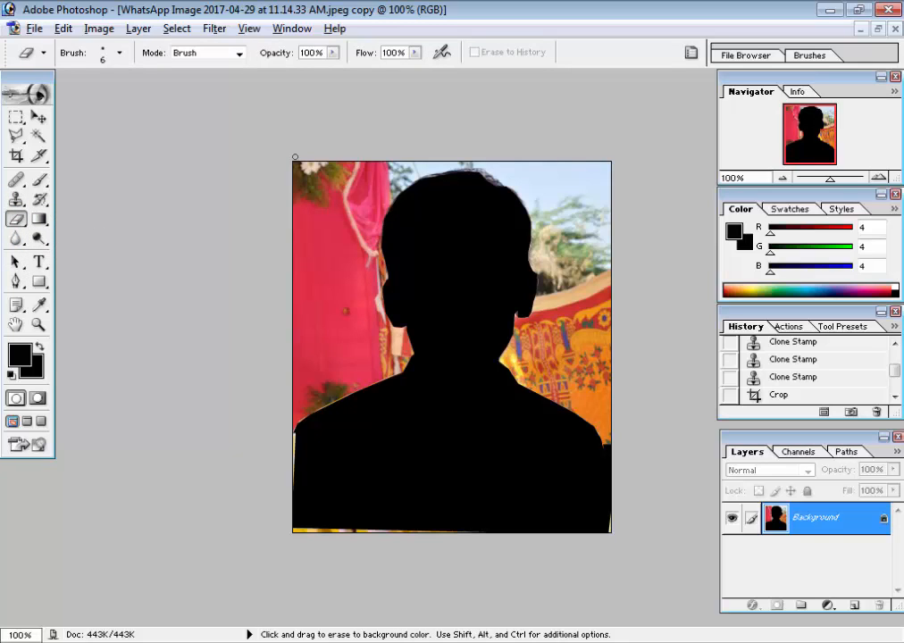
key(bracketright)
key(bracketright)
key(bracketright)
key(bracketright)
key(bracketright)
key(bracketright)
key(bracketright)
key(bracketright)
key(bracketright)
key(bracketright)
key(bracketright)
key(bracketright)
key(d)
key(x)
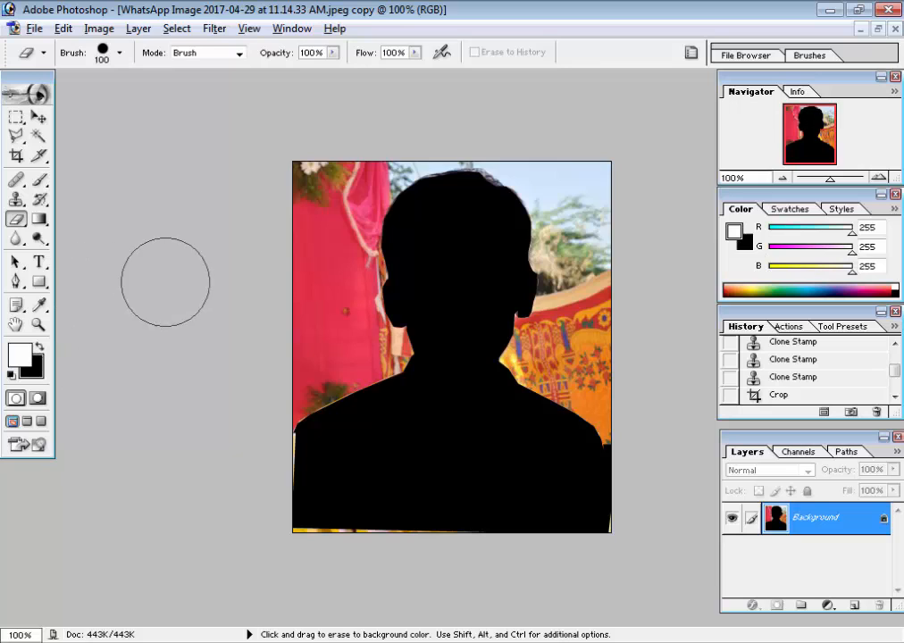
mouse_move(303, 197)
mouse_down()
mouse_move(619, 162)
mouse_move(472, 190)
mouse_move(313, 250)
mouse_up()
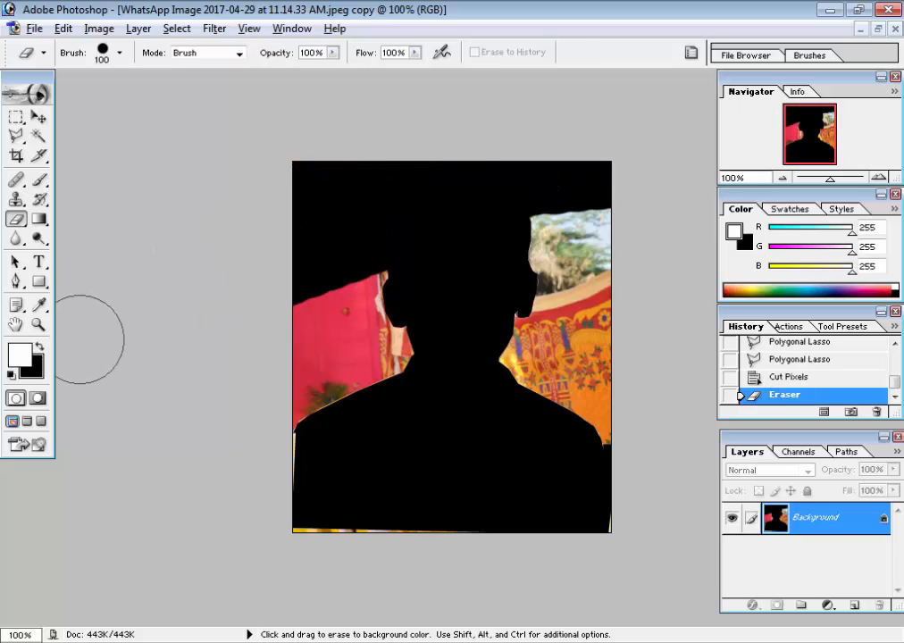
click(38, 346)
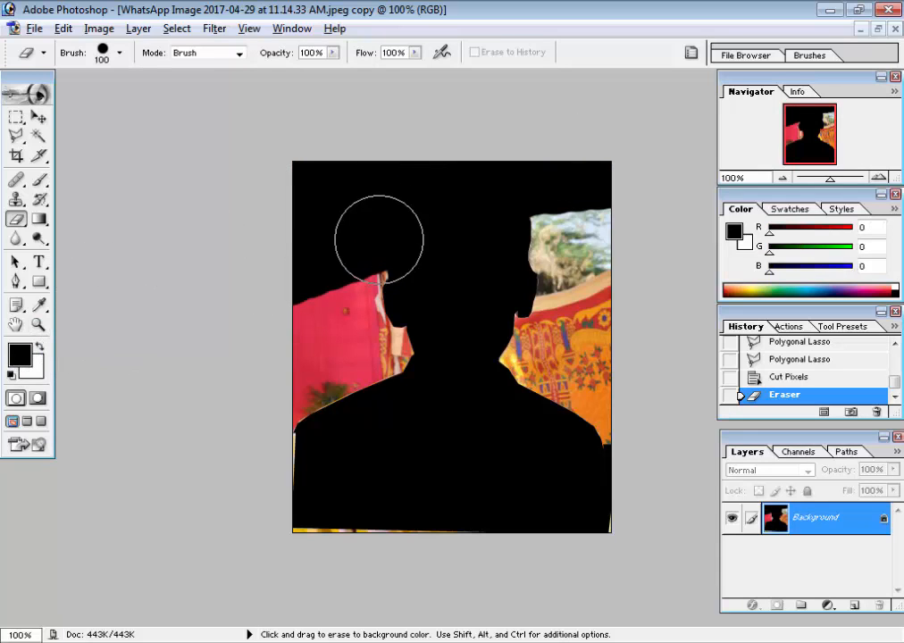
mouse_move(379, 234)
mouse_down()
mouse_move(504, 306)
mouse_move(333, 282)
mouse_move(351, 457)
mouse_move(515, 232)
mouse_move(706, 189)
mouse_move(577, 339)
mouse_move(629, 561)
mouse_move(323, 528)
mouse_move(341, 521)
mouse_move(452, 280)
mouse_up()
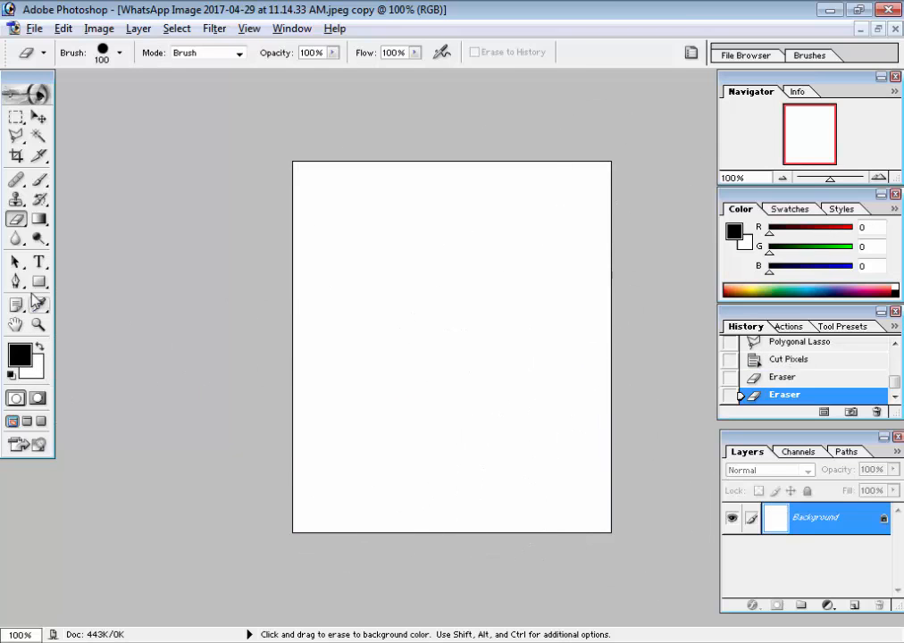
- Set the foreground color to cyan 02DCFC and fill the canvas with it using the Paint Bucket
click(39, 219)
click(84, 236)
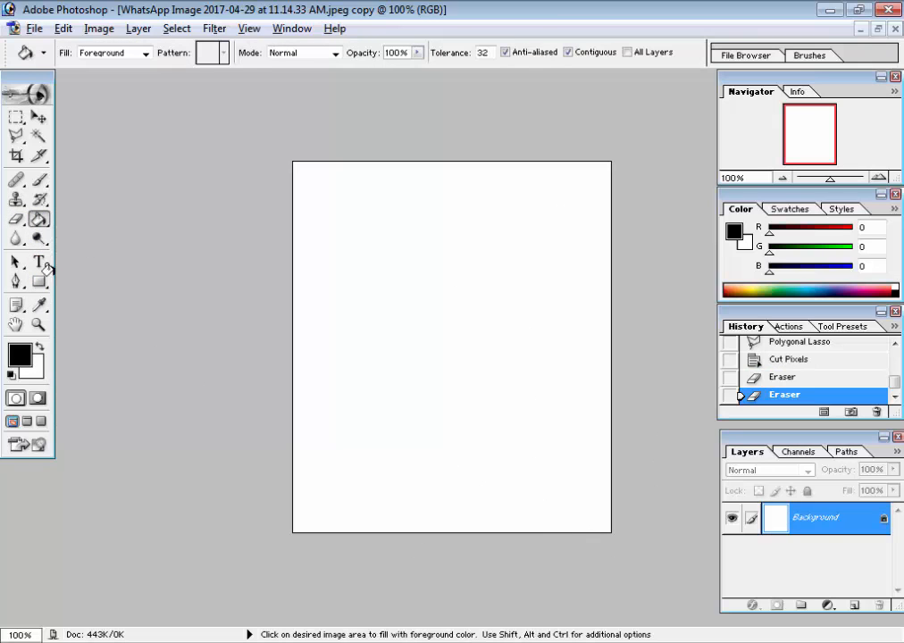
click(20, 354)
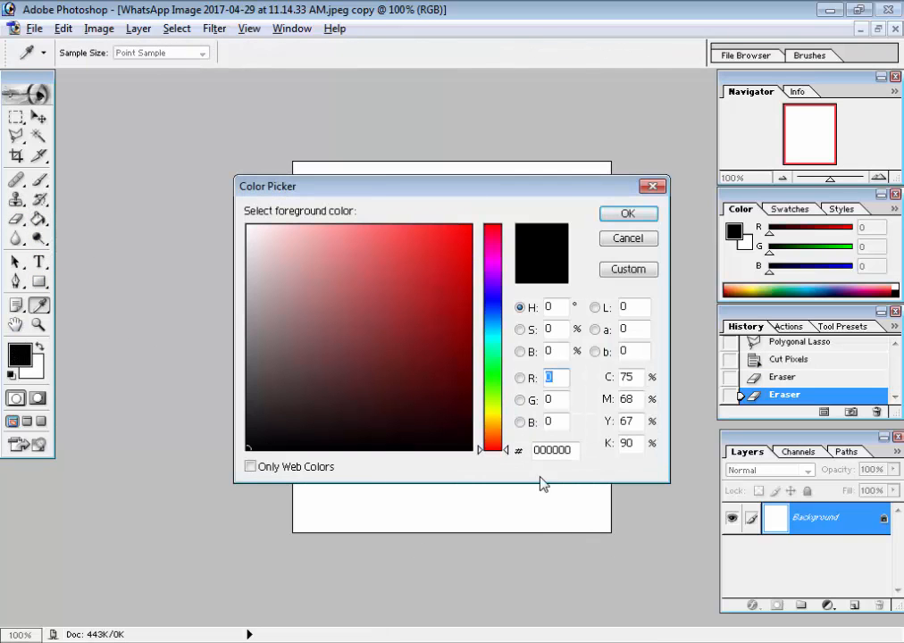
drag(504, 448, 504, 333)
click(469, 229)
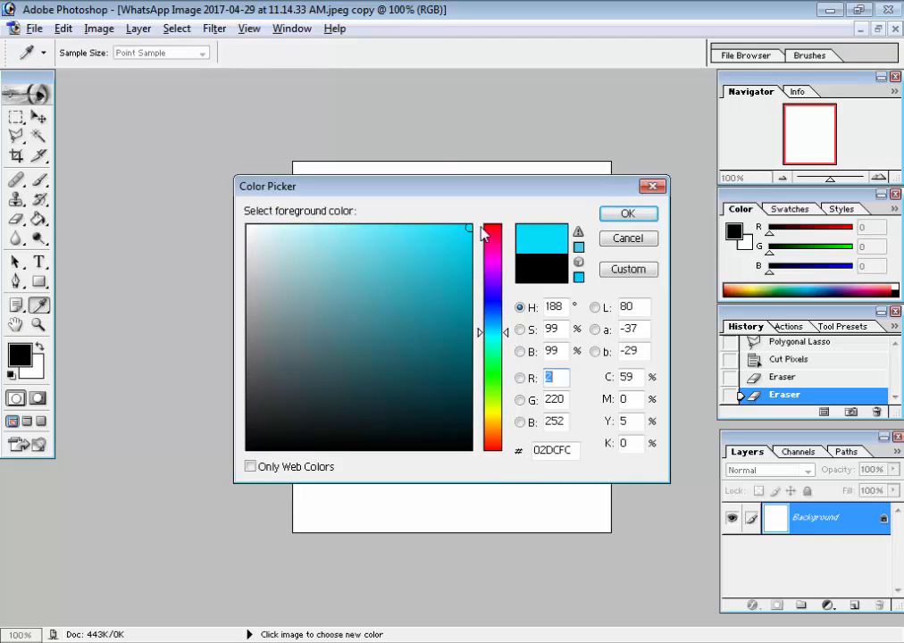
click(605, 216)
key(g)
click(351, 435)
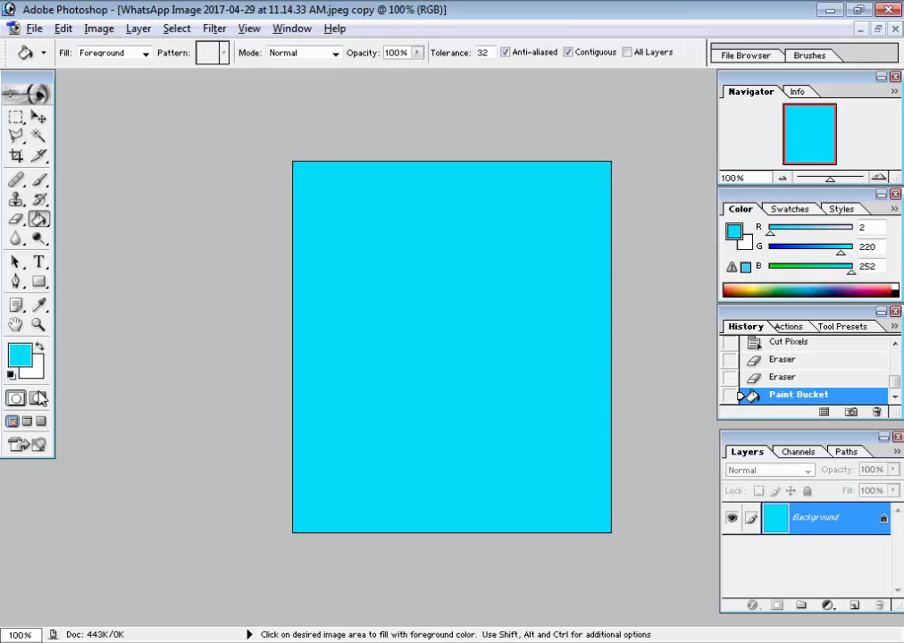
- Set the foreground color to blue 0584FB, refill the canvas with the Paint Bucket, and switch to the Move tool
click(30, 360)
click(459, 317)
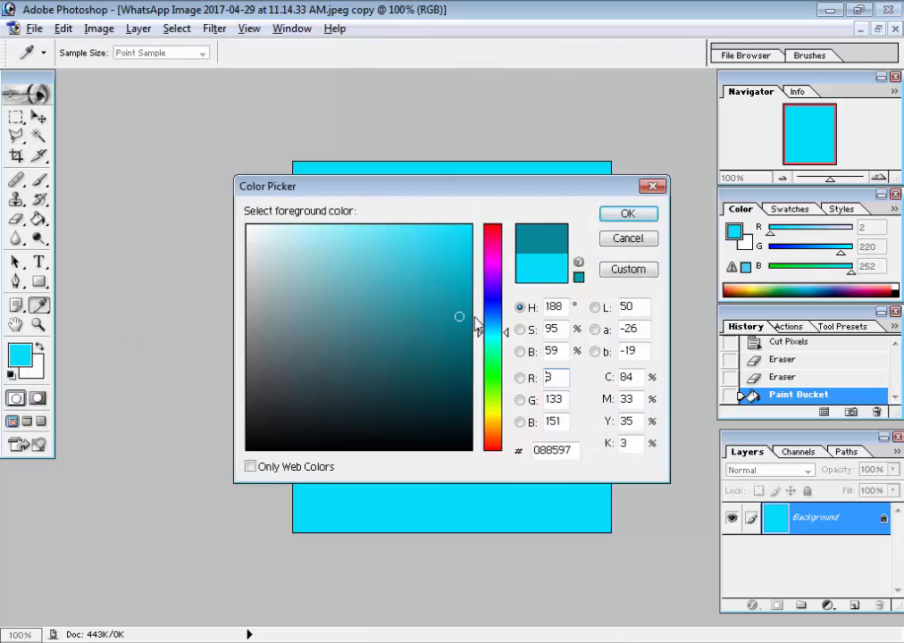
drag(520, 333, 508, 318)
click(468, 229)
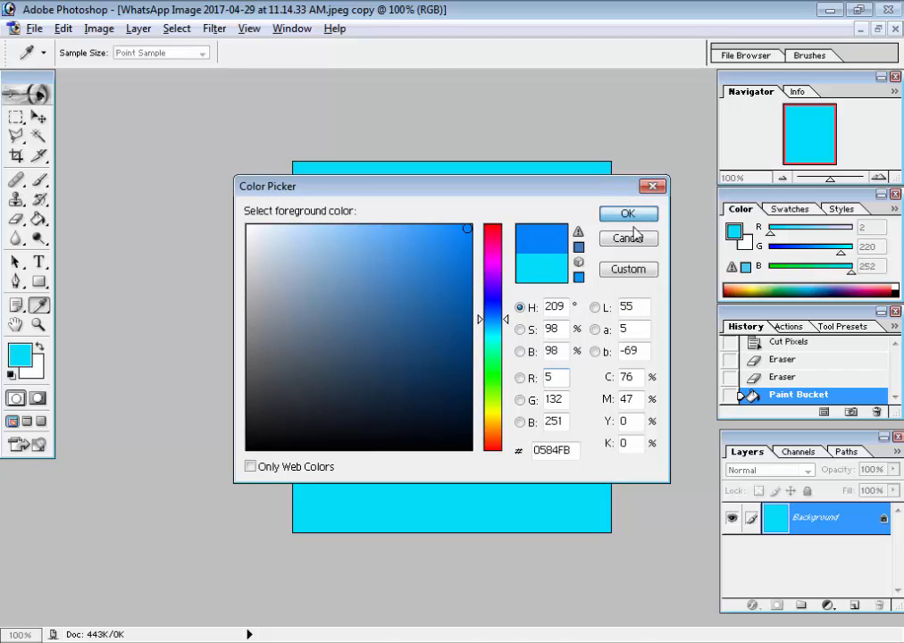
click(627, 216)
click(479, 313)
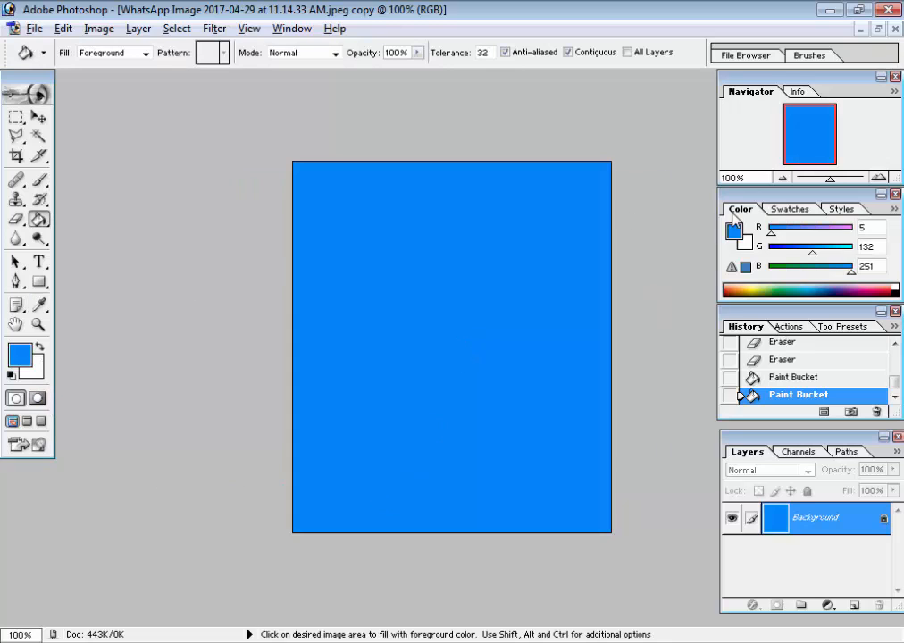
key(v)
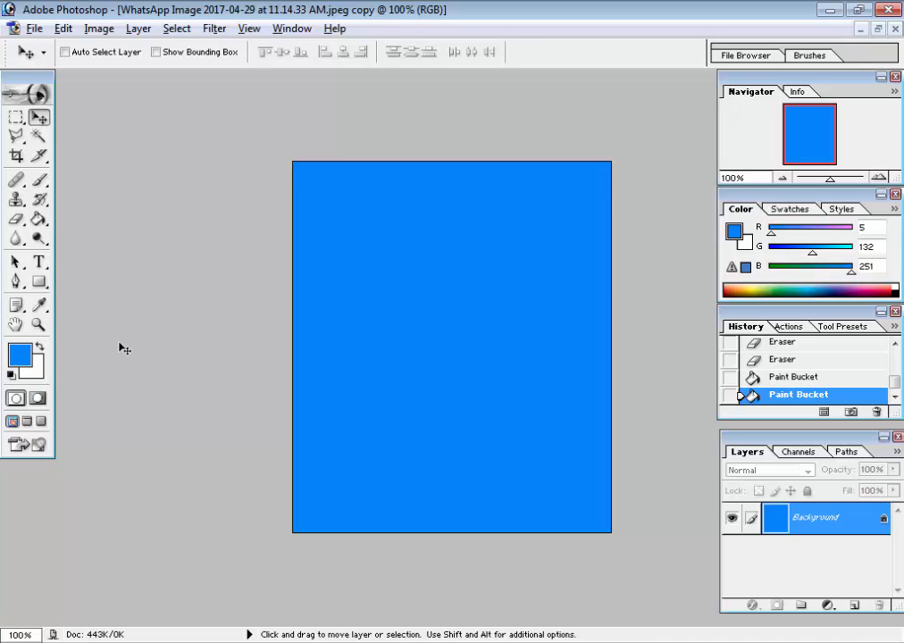
- Paste the cut-out subject onto the blue canvas and move it down slightly
key(ctrl+v)
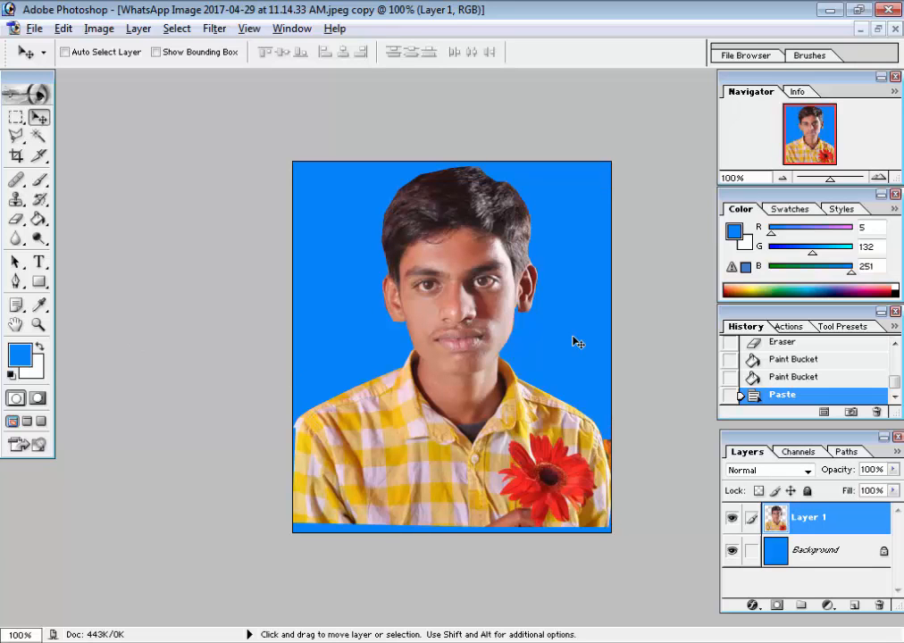
drag(473, 301, 145, 125)
key(ctrl+plus)
key(ctrl+plus)
key(space)
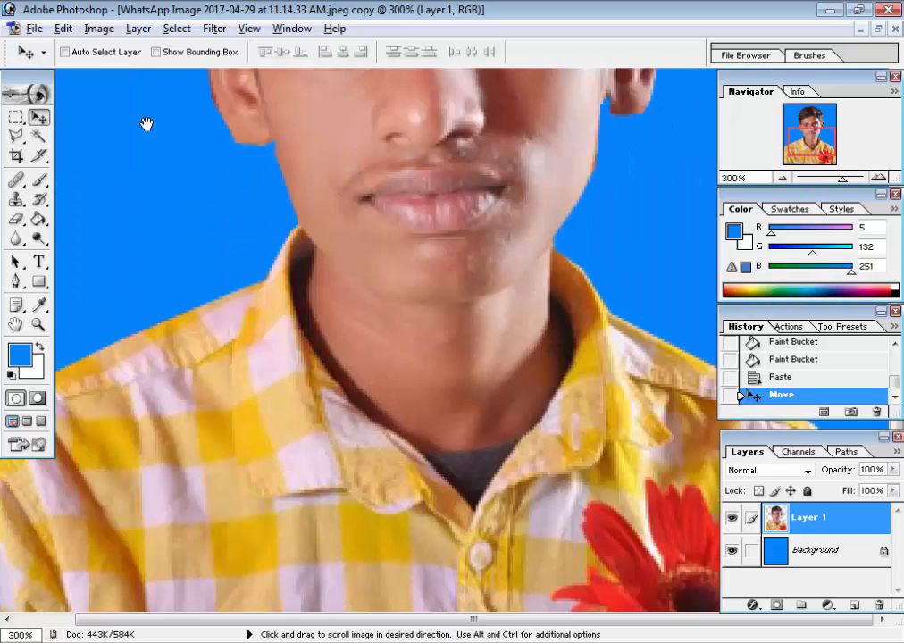
key(ctrl+minus)
key(ctrl+minus)
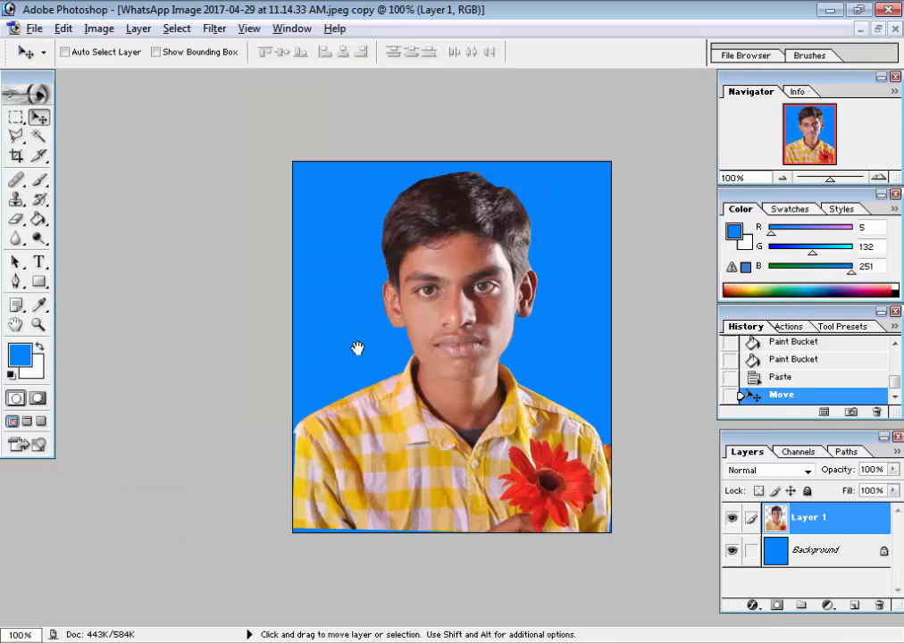
- Erase the leftover background fragment beside the subject's shoulder at the photo's right edge with a 9 px Eraser
key(e)
key(bracketleft)
key(bracketleft)
key(bracketleft)
key(bracketleft)
key(bracketleft)
key(bracketleft)
key(bracketleft)
key(bracketleft)
key(bracketleft)
key(bracketleft)
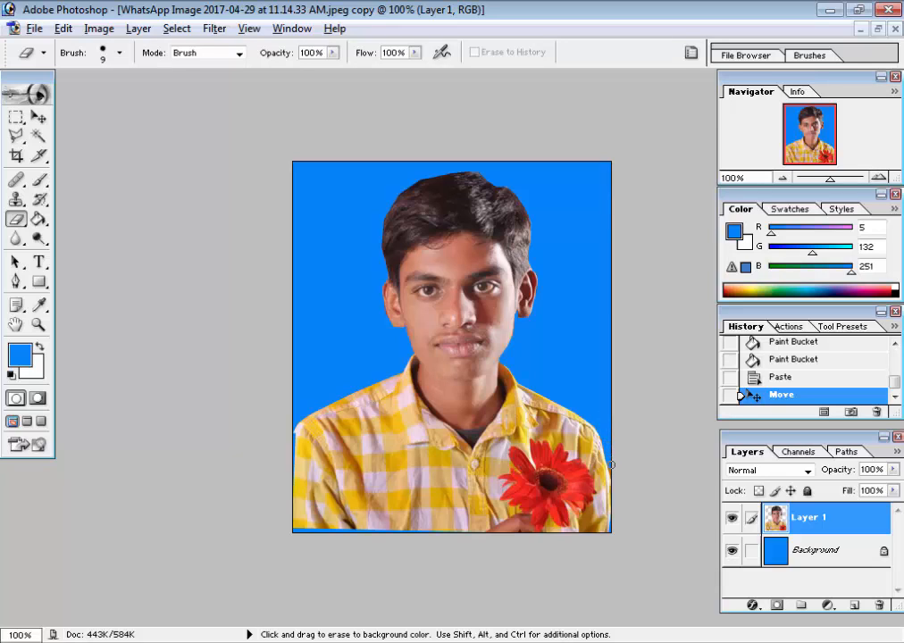
drag(612, 465, 629, 507)
key(ctrl+minus)
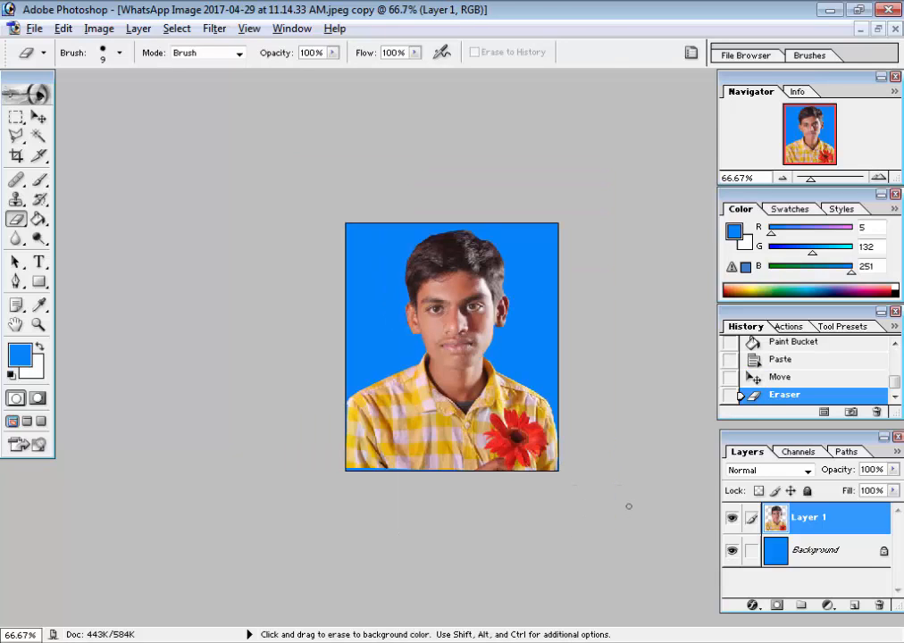
- Scale the subject layer proportionally about its centre to 103.5% with Free Transform so it fills the canvas's lower edge
key(v)
right_click(455, 306)
click(482, 318)
key(ctrl+t)
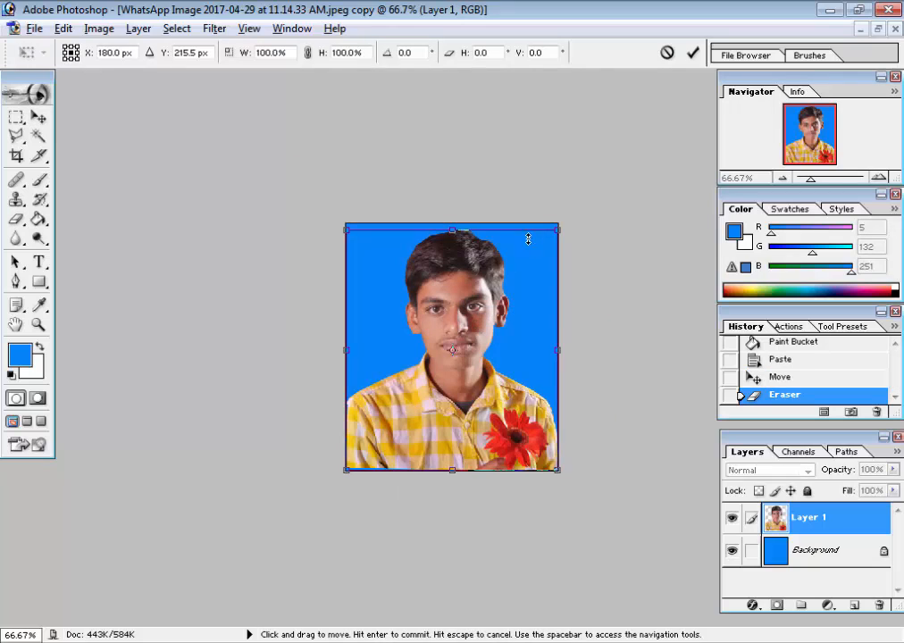
drag(554, 229, 559, 219)
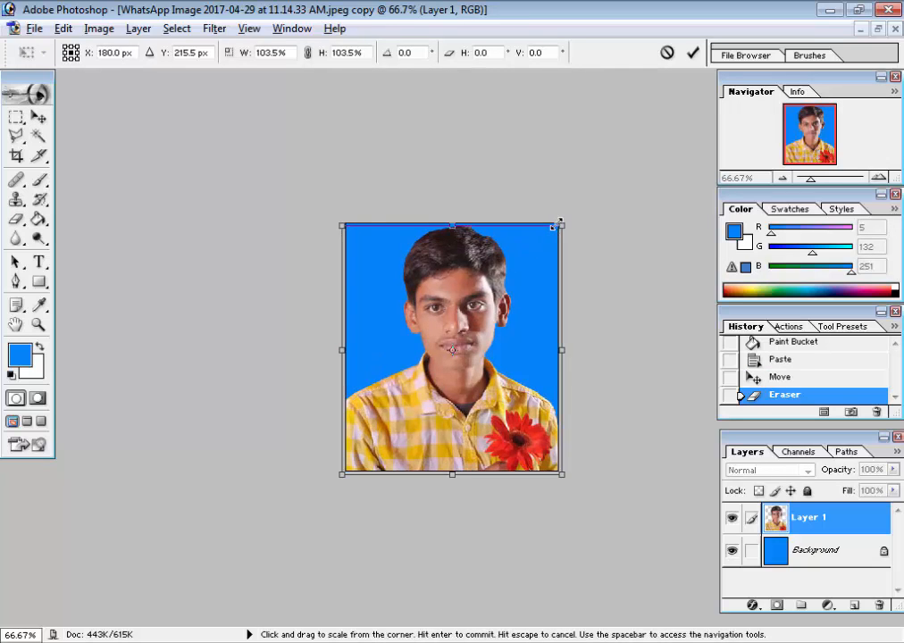
key(Return)
- Crop the whole image to 1.2 x 1.4 in at 300 pixels/inch and return to the Move tool
key(c)
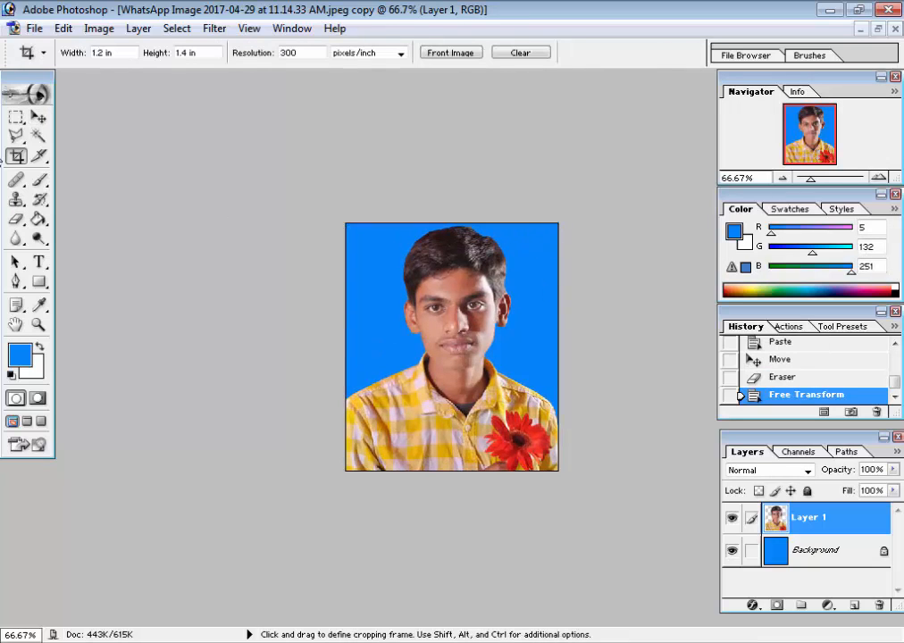
drag(591, 209, 145, 589)
key(Return)
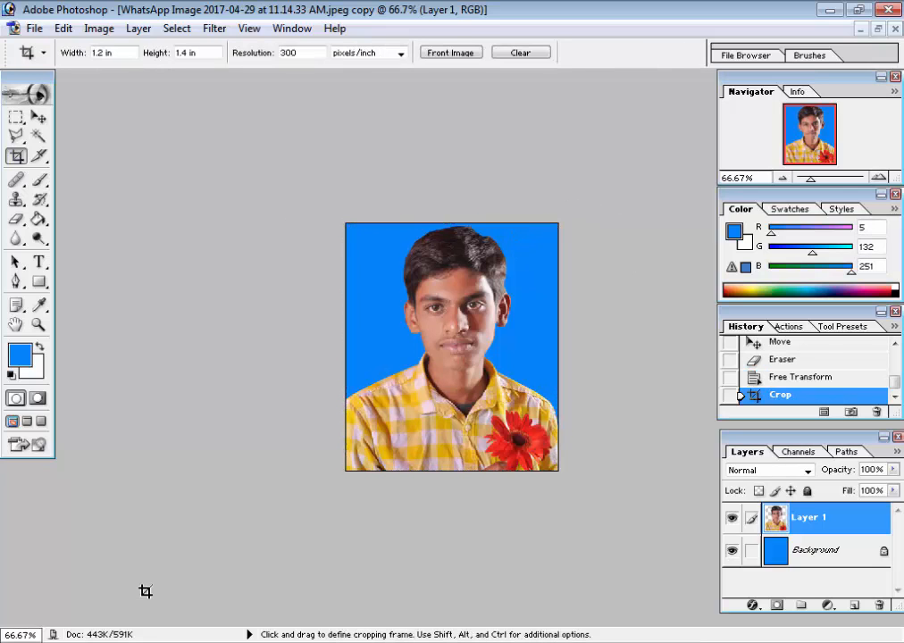
key(v)
key(ctrl+t)
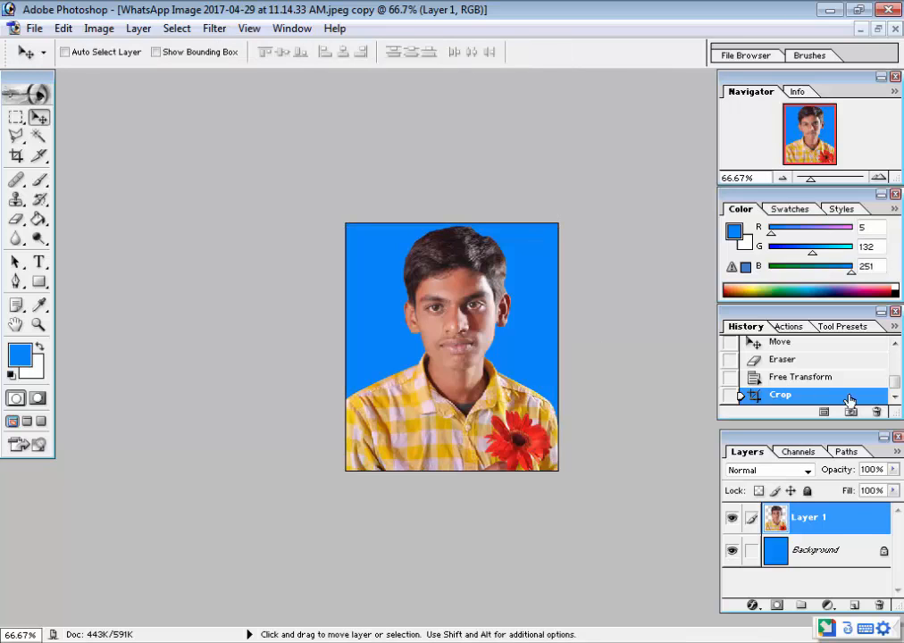
- Switch to the On-Screen Keyboard window so it shows above the photo
click(830, 551)
click(831, 528)
click(832, 547)
click(835, 525)
key(alt+Tab)
key(alt+Tab)
key(alt+Tab)
key(alt+Tab)
key(alt+Tab)
key(alt+Tab)
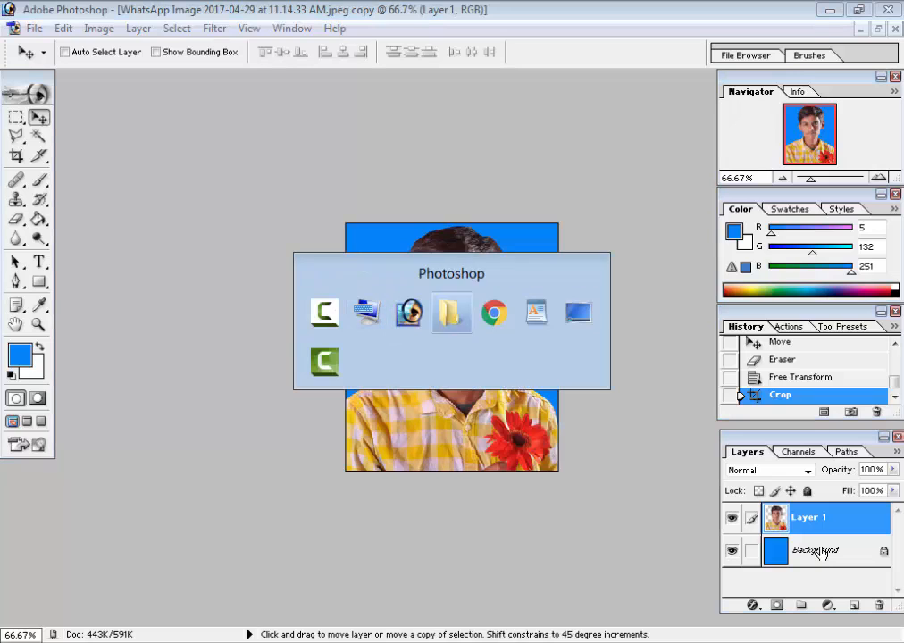
key(alt+Tab)
key(alt+Tab)
key(alt+Tab)
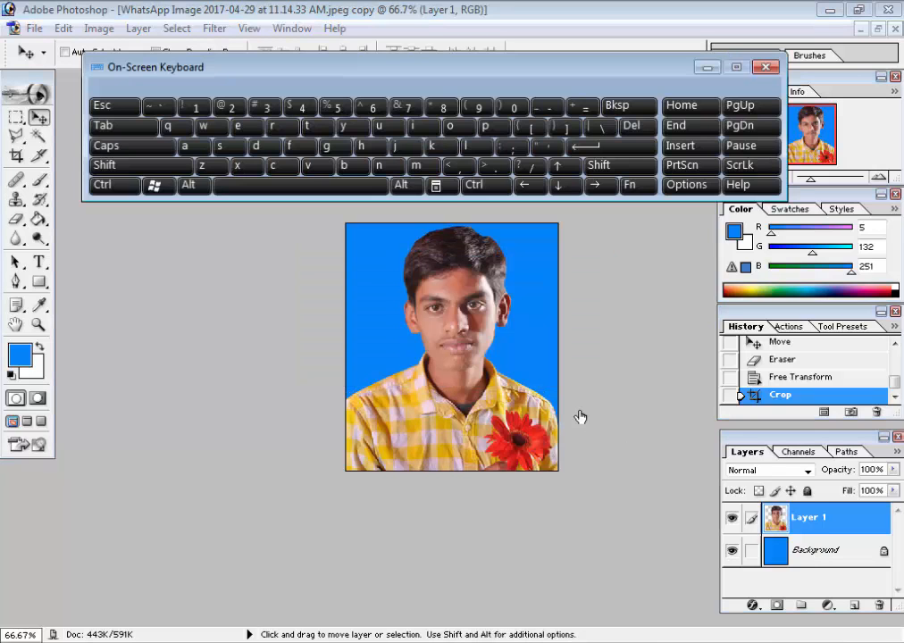
- Merge the visible subject and background layers into one and minimize the On-Screen Keyboard
key(ctrl+shift)
click(521, 36)
key(ctrl+shift)
key(ctrl+shift+e)
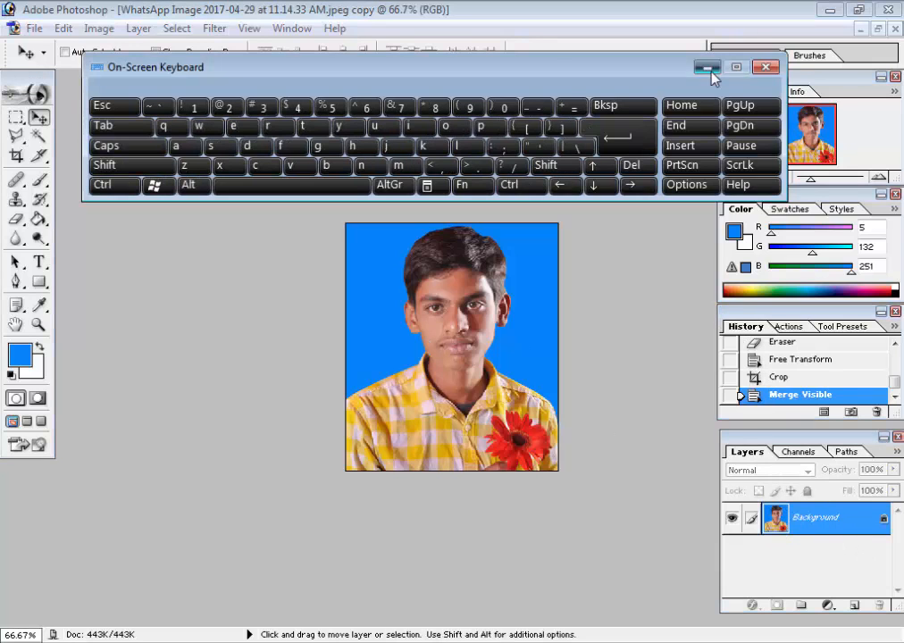
click(707, 69)
- Switch the input language to English (United States)
text(v)
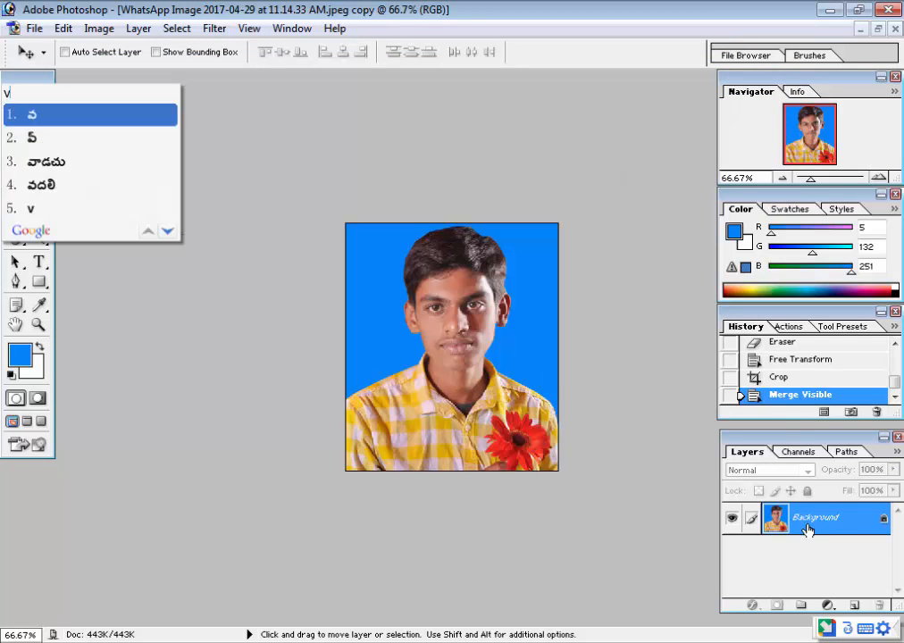
click(706, 642)
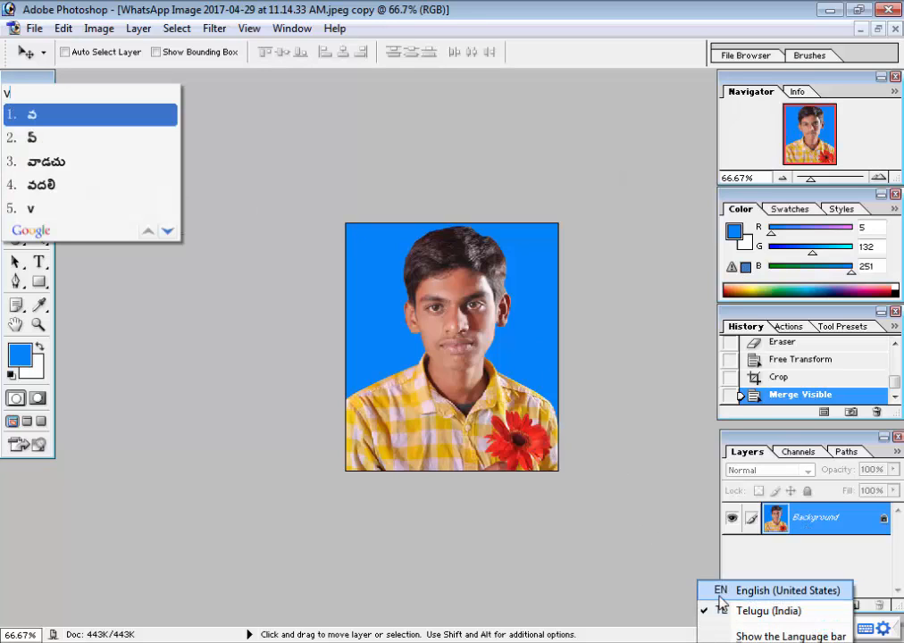
click(722, 595)
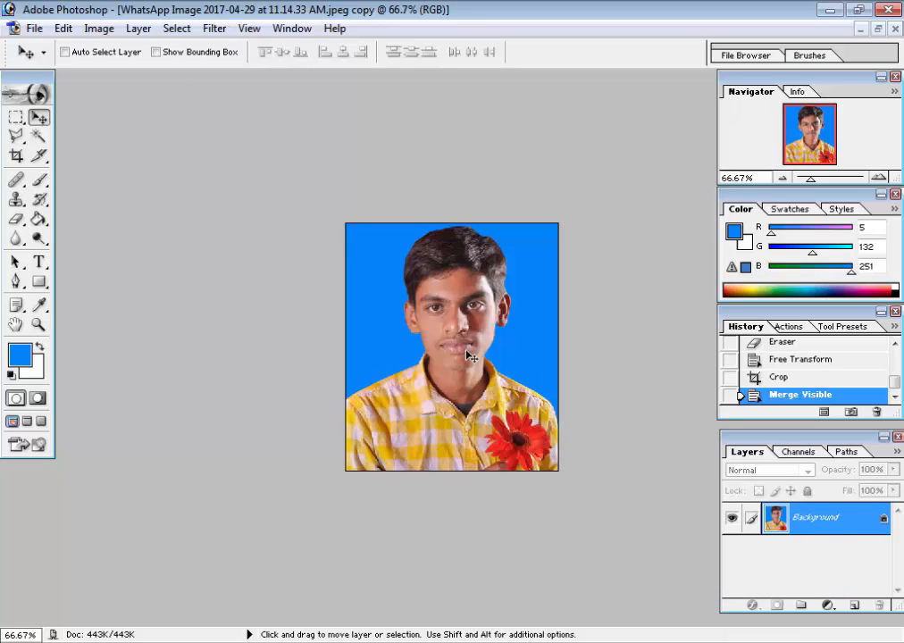
- Crop the merged image to 1.2 x 1.4 in at 300 pixels/inch and switch back to the Move tool
click(16, 156)
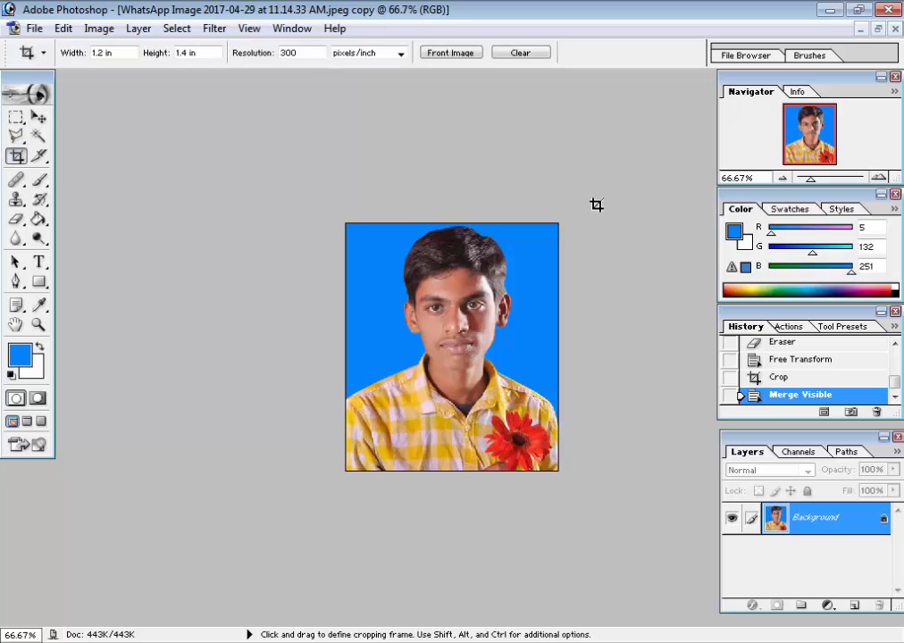
drag(597, 205, 200, 631)
key(Return)
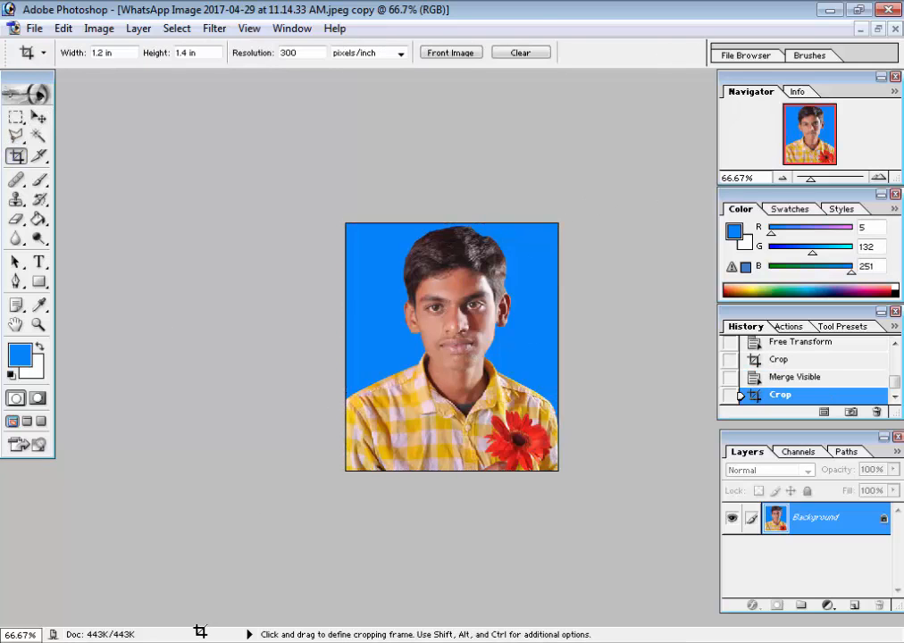
key(v)
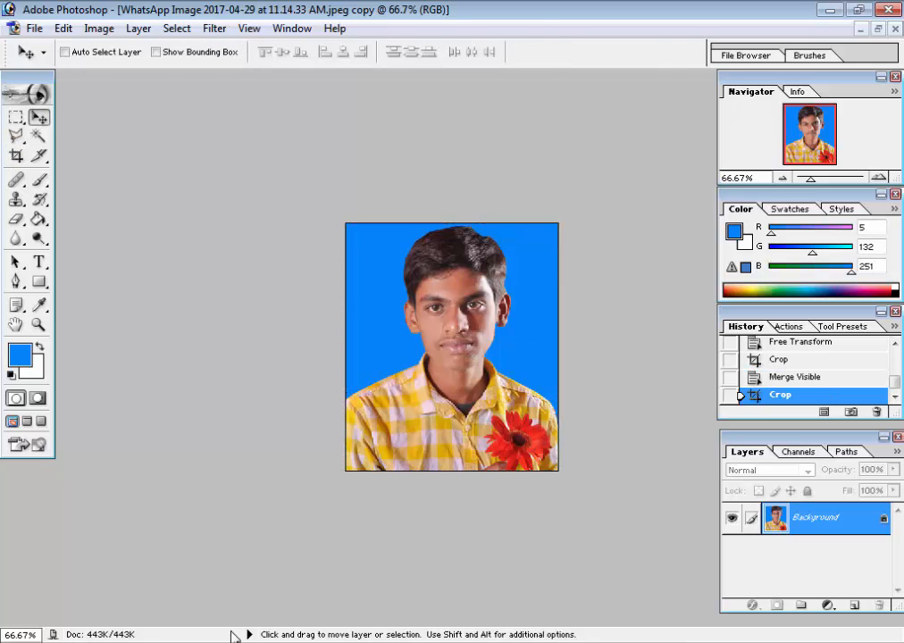
- Convert the Background into a regular layer and scale it about its centre to 95% to leave an even border
double_click(832, 528)
key(Return)
key(ctrl+t)
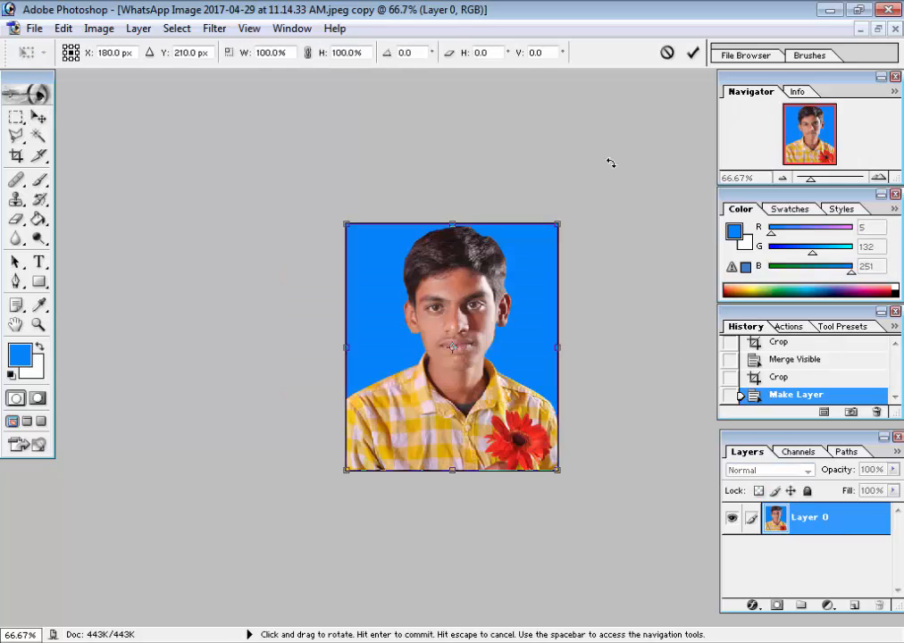
drag(558, 223, 554, 228)
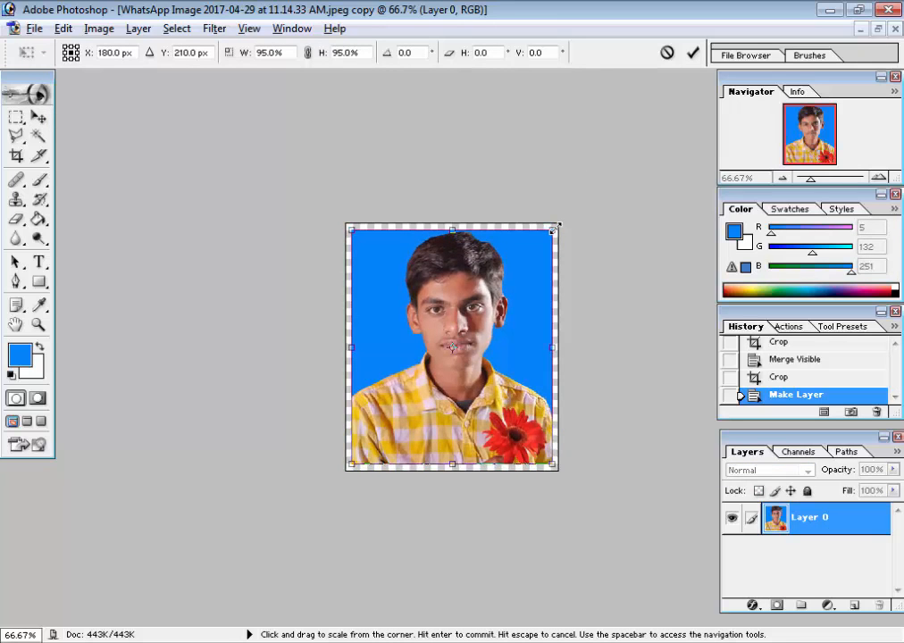
key(Return)
key(ctrl+plus)
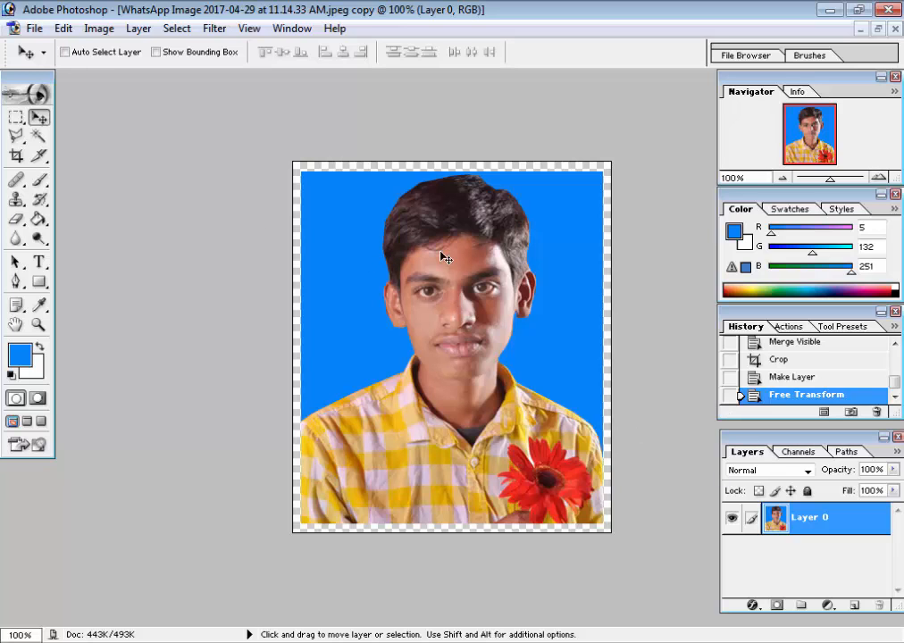
- Stroke the photo layer's edge with a 1 px black centered line and reset the foreground and background colors to default
click(62, 27)
click(131, 330)
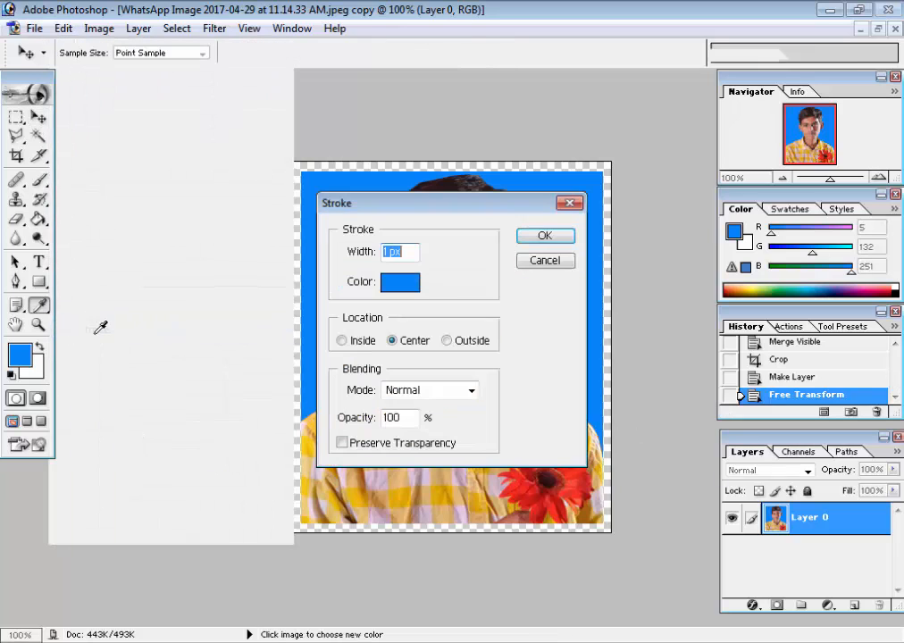
click(398, 284)
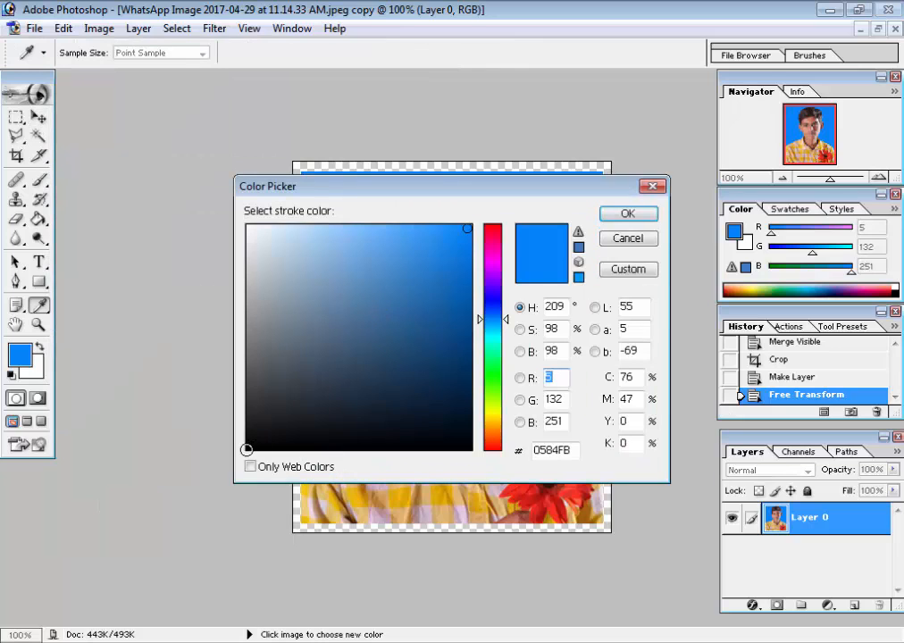
click(246, 449)
key(Return)
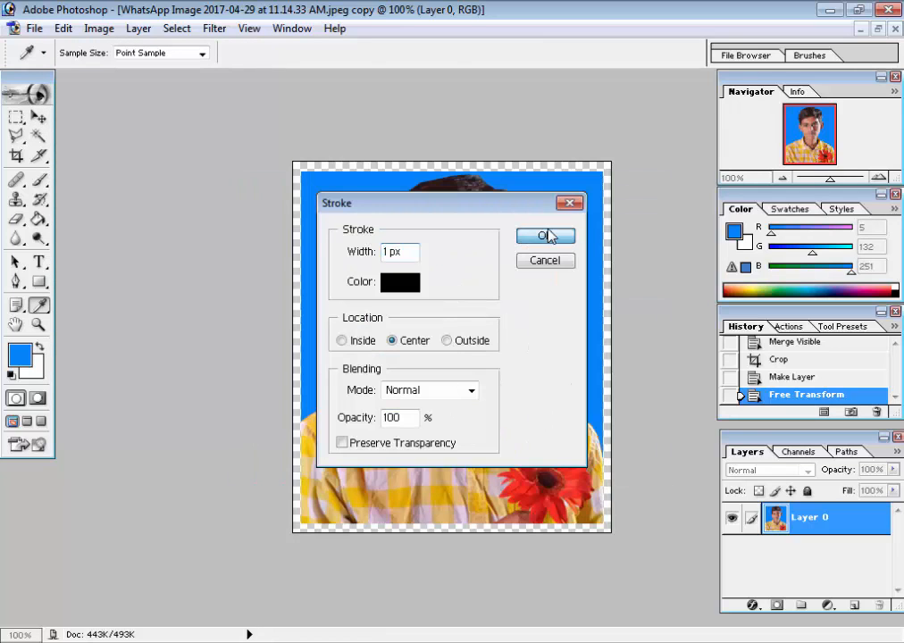
click(545, 235)
key(d)
key(v)
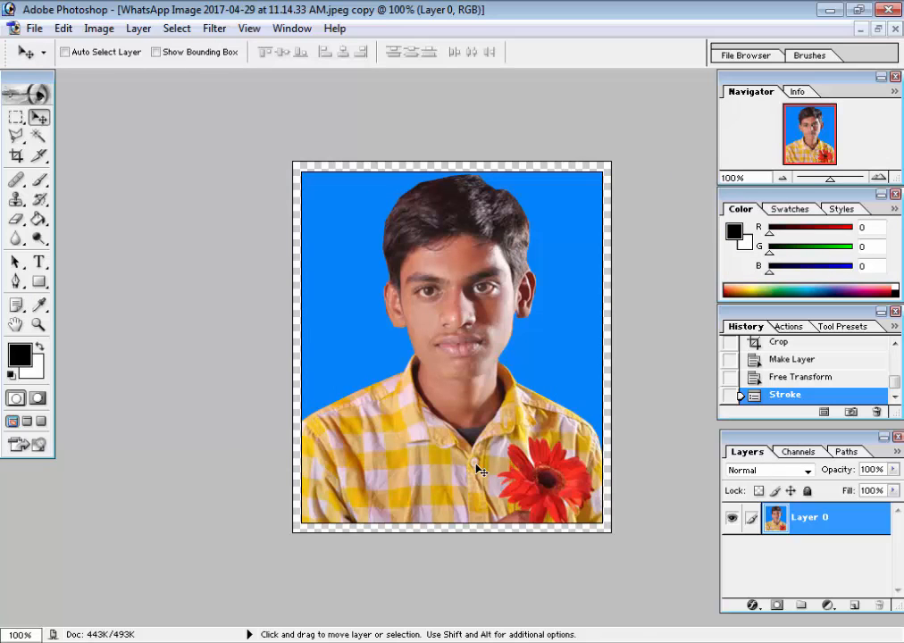
- Apply the 1 px black centered stroke to the photo layer's edge a second time
key(alt+e)
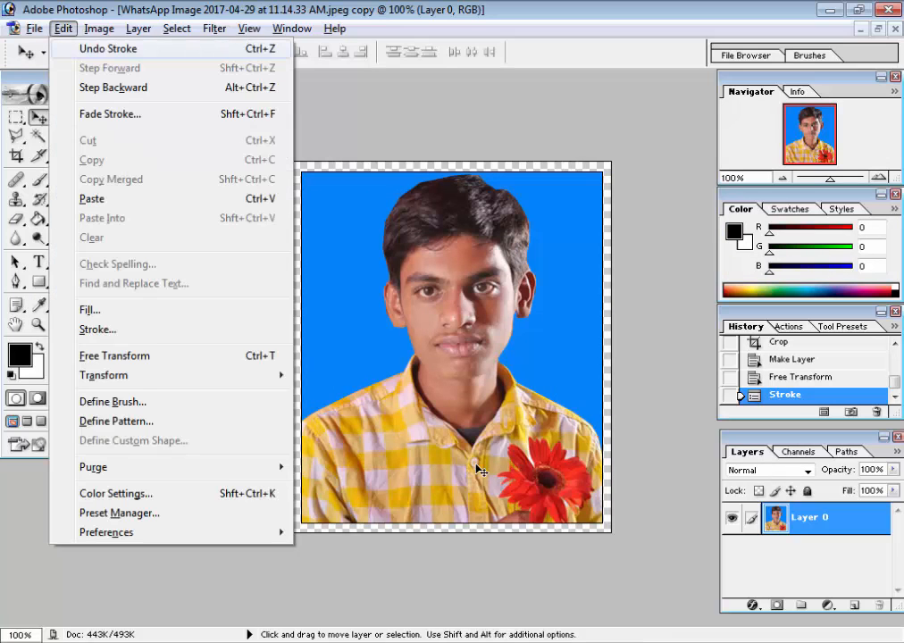
key(Return)
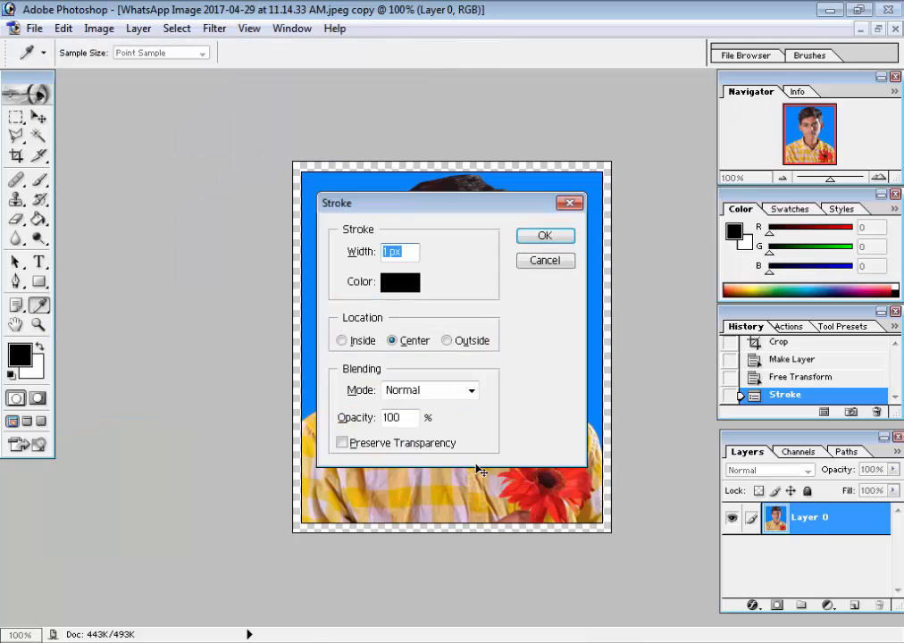
key(Return)
key(v)
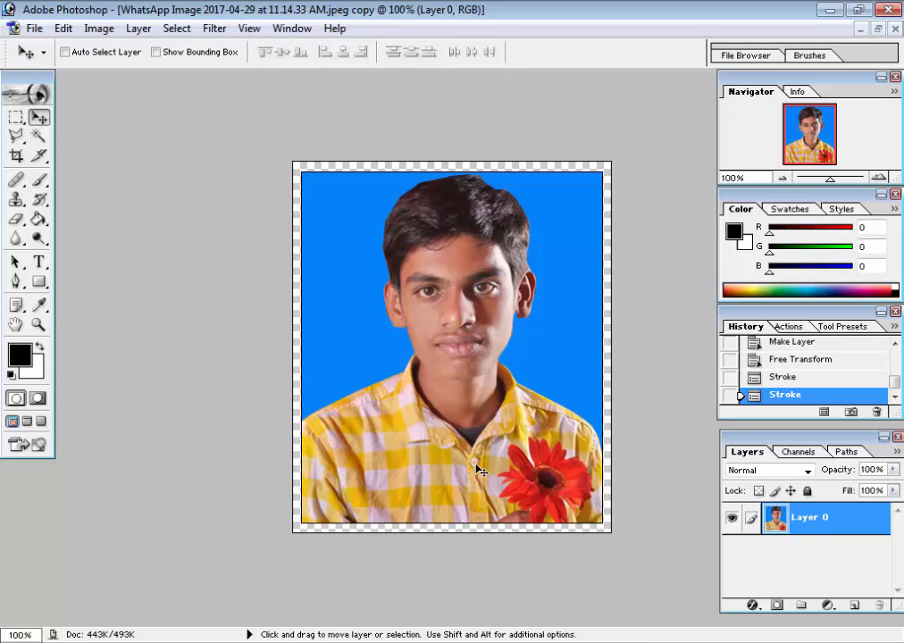
- Select the blue background with the Magic Wand at tolerance 32 and darken it with Levels midtones at 0.62
key(w)
click(353, 288)
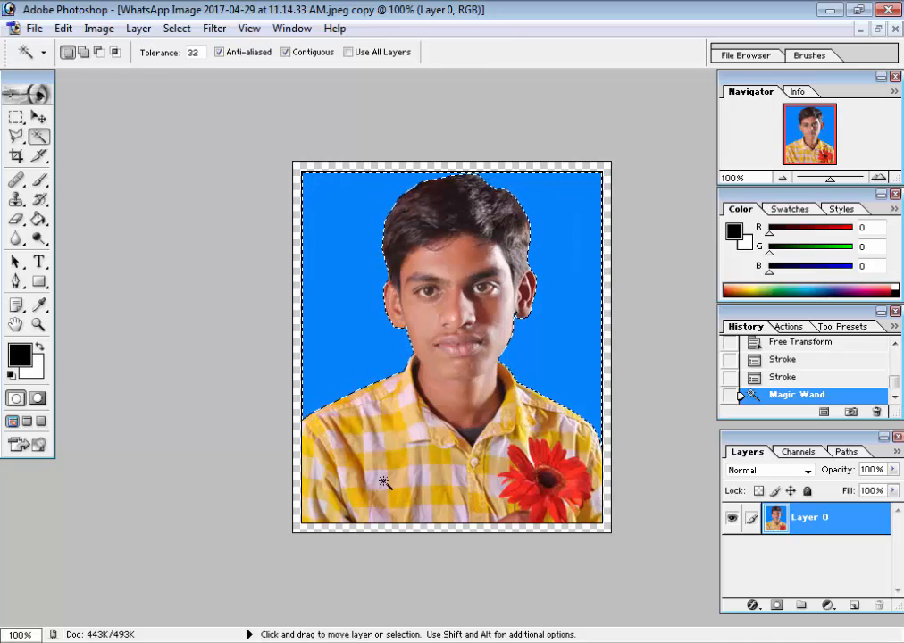
key(ctrl+l)
drag(163, 412, 203, 416)
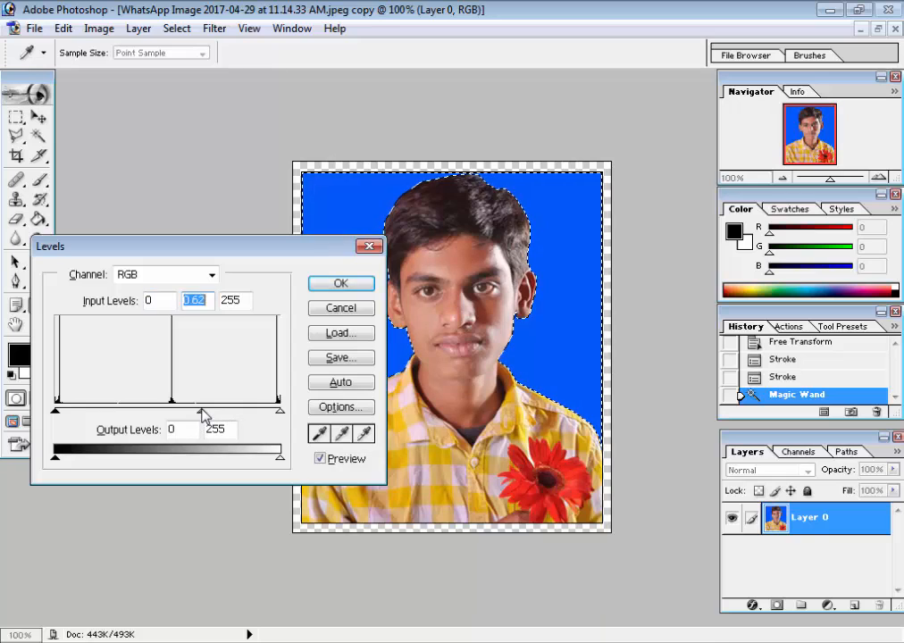
key(Return)
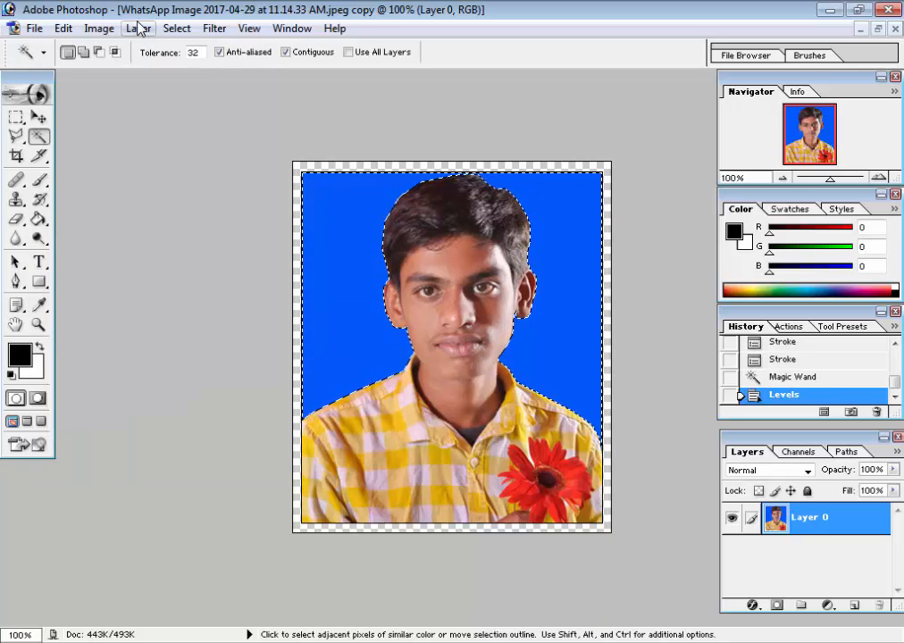
- Start the Lighting Effects filter on the selected blue background and choose the Flashlight style
click(224, 32)
click(212, 29)
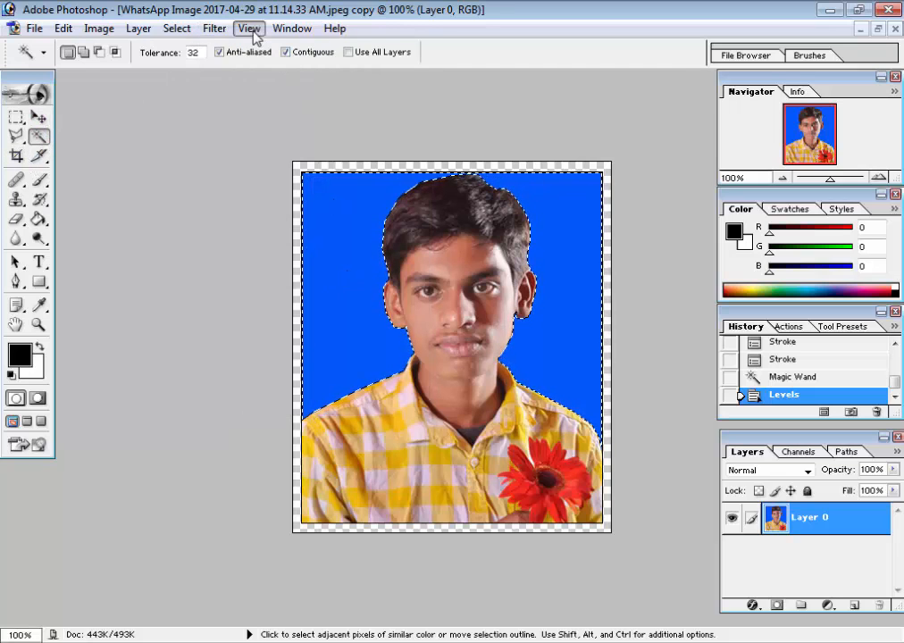
click(215, 30)
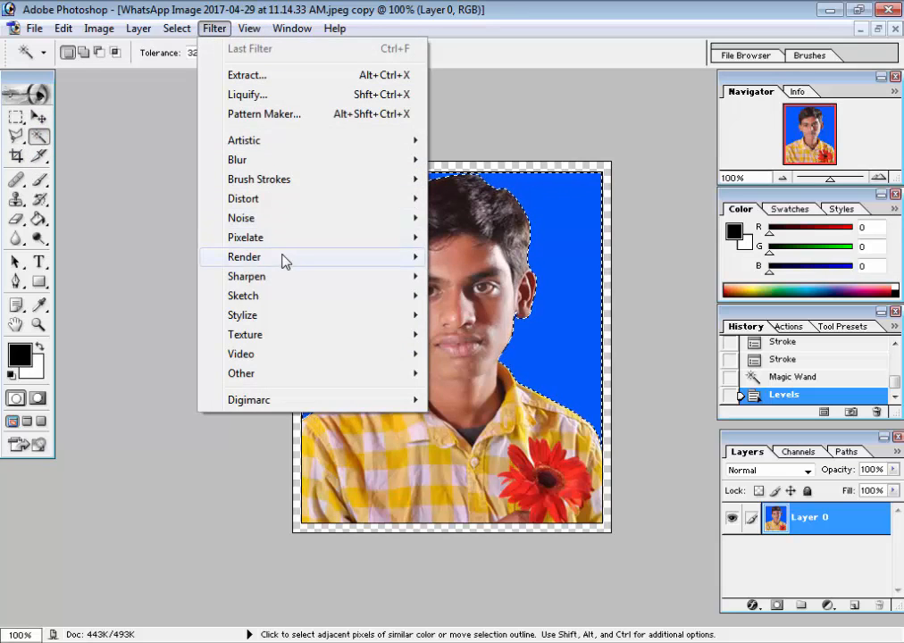
mouse_move(272, 259)
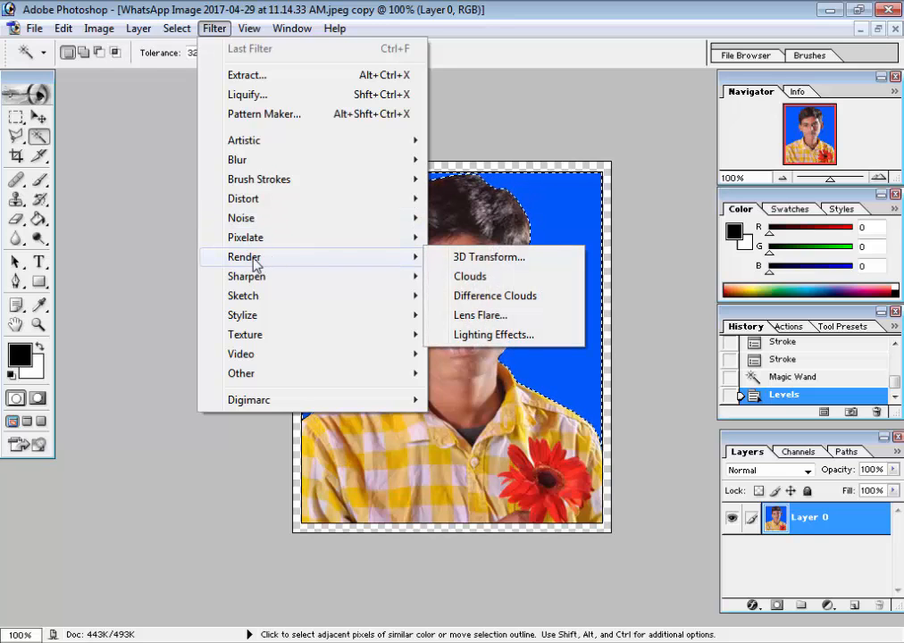
click(486, 338)
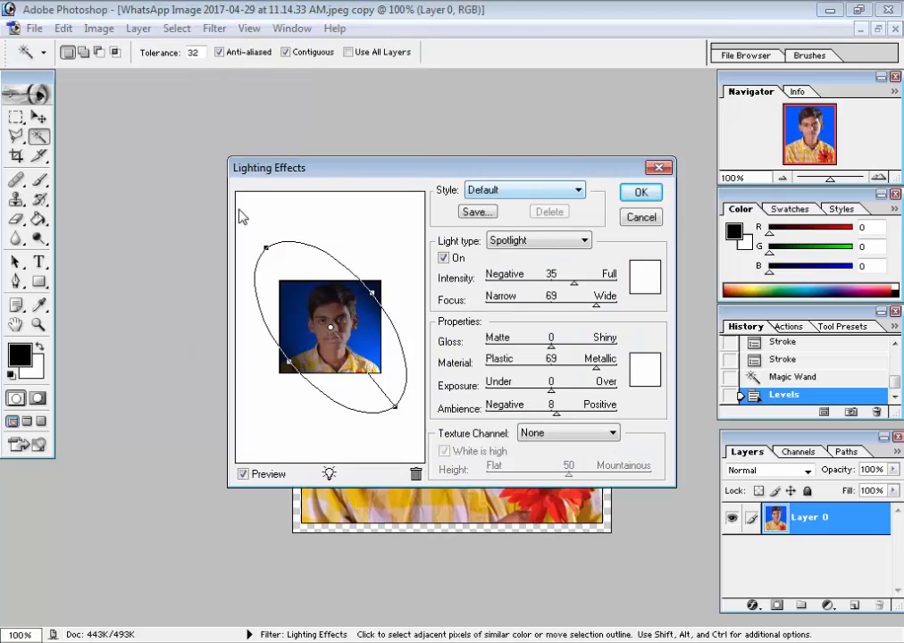
click(482, 190)
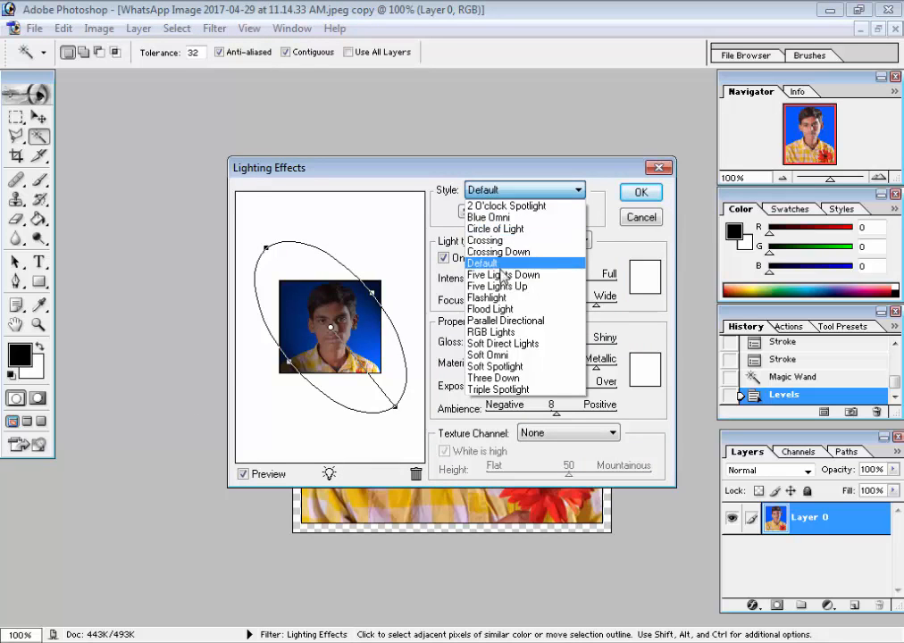
click(489, 298)
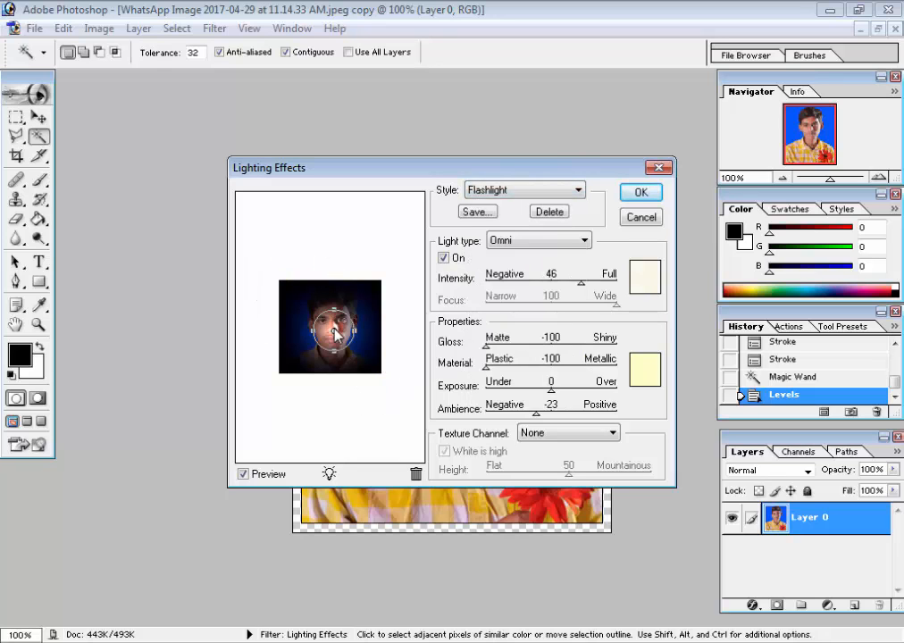
- Enlarge the omni light to about the photo's width, center it around the face, apply the filter, and deselect
drag(337, 337, 393, 318)
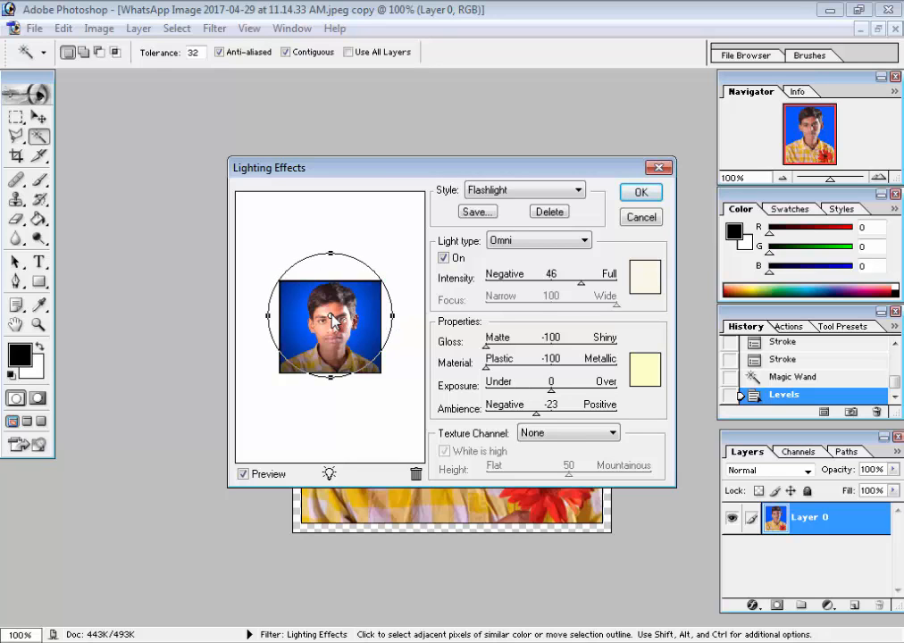
drag(333, 320, 335, 323)
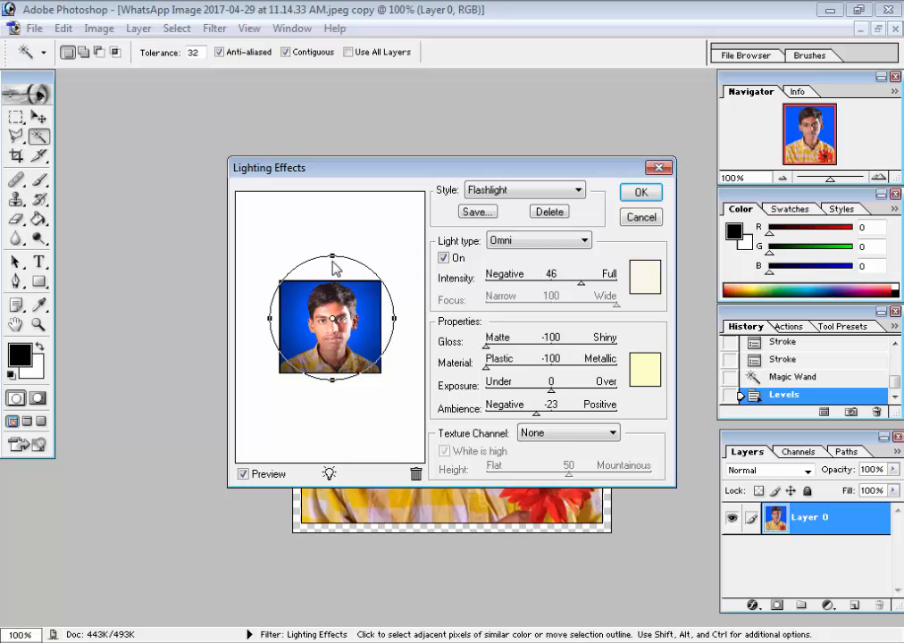
drag(395, 320, 383, 320)
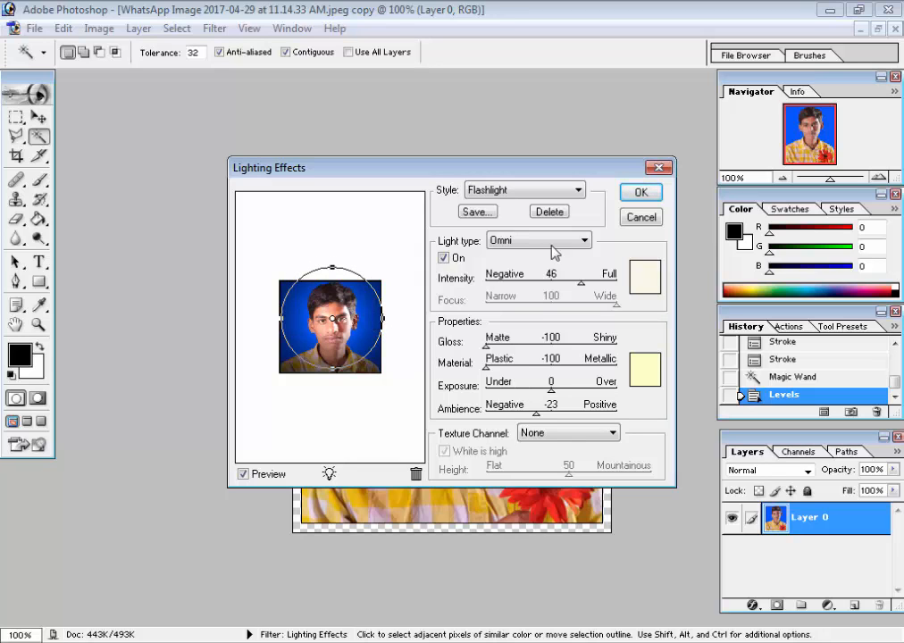
click(648, 195)
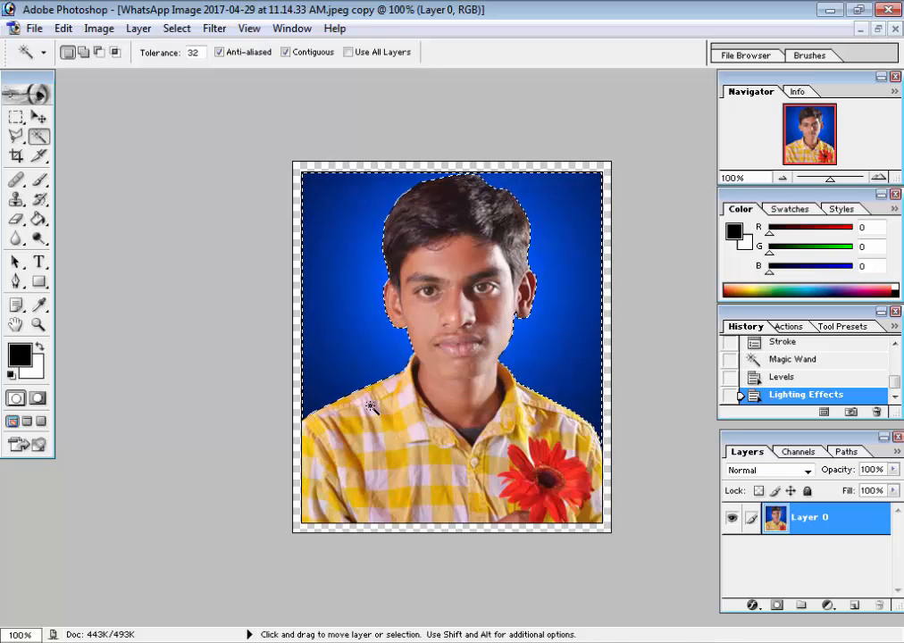
key(ctrl+d)
key(v)
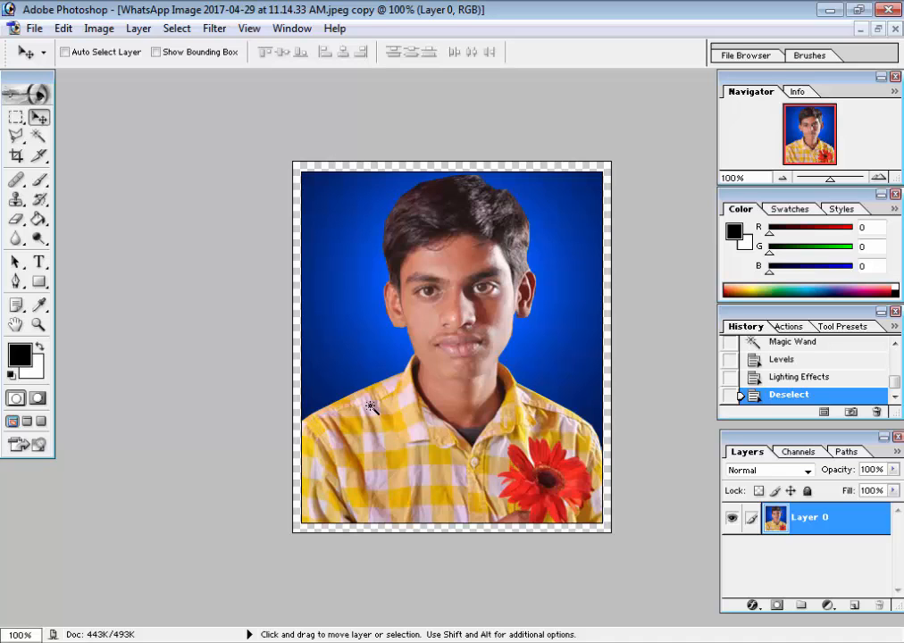
- Create a new white document using the 4 x 6 preset
key(ctrl+n)
click(387, 266)
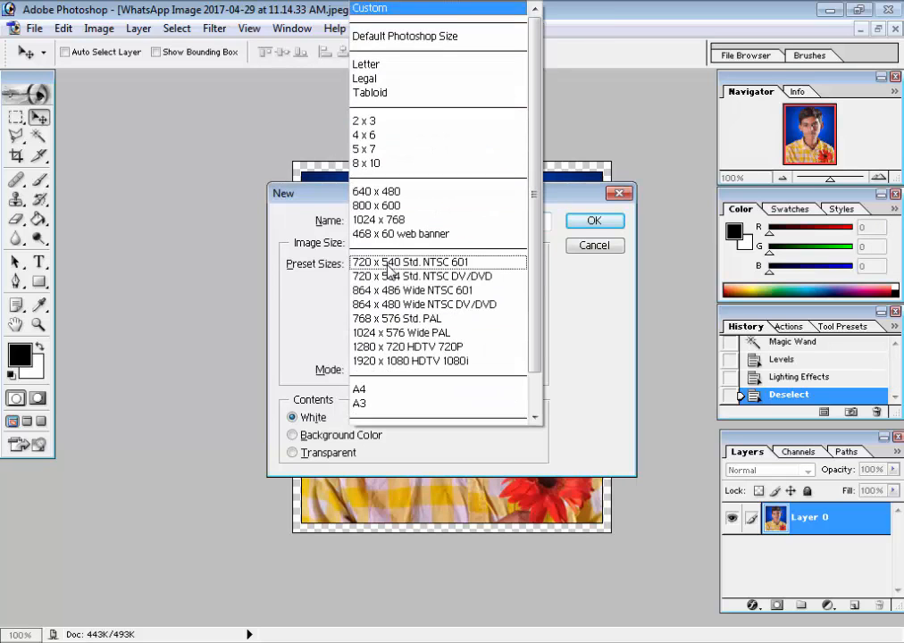
click(391, 137)
key(Return)
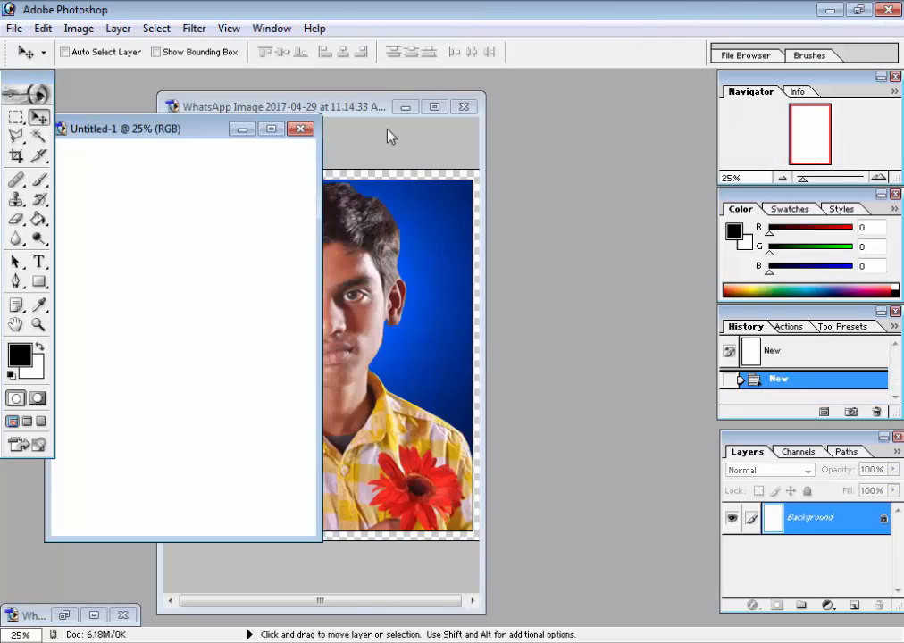
- Copy the finished portrait layer into the new 4 x 6 document and maximize that document's window
drag(156, 136, 524, 136)
click(323, 192)
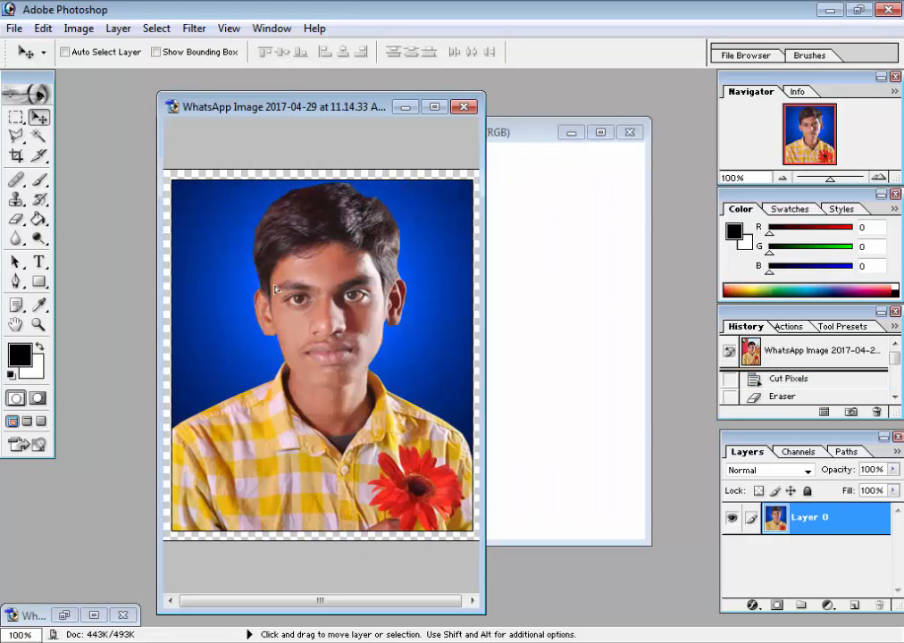
drag(322, 192, 514, 232)
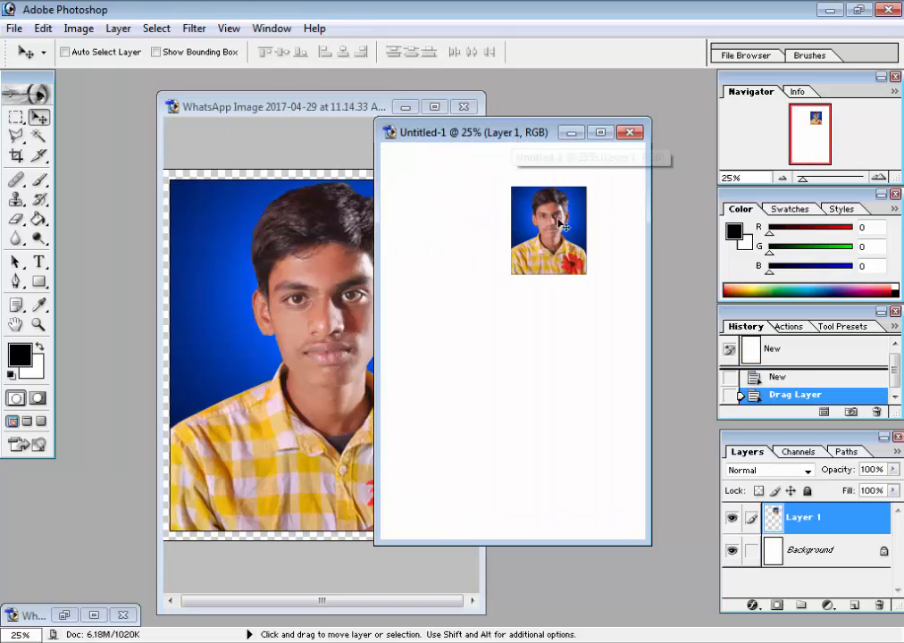
double_click(515, 134)
- Duplicate the portrait across and down the sheet into two columns of four rows, merging each set before copying it
drag(426, 251, 505, 200)
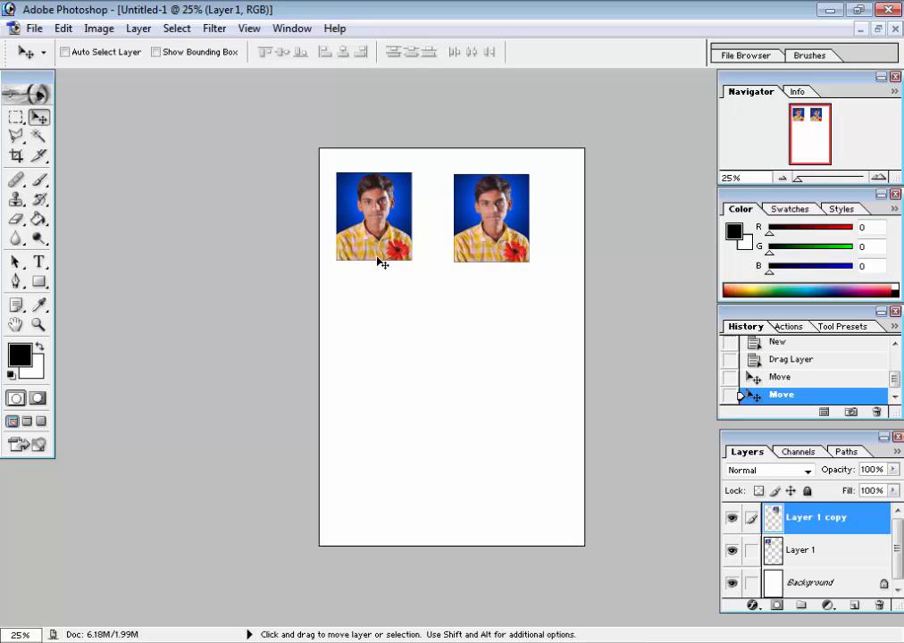
key(ctrl+e)
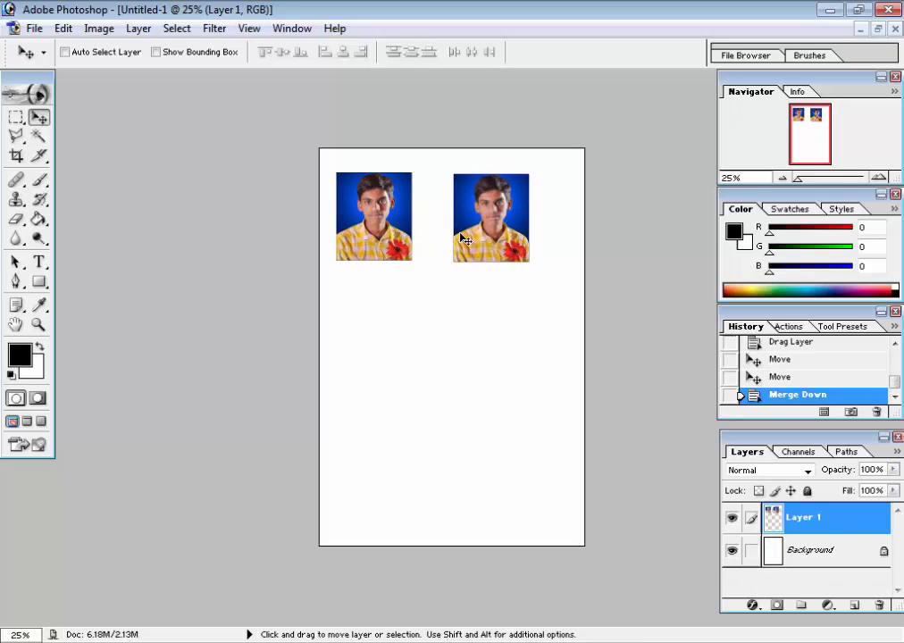
key(space)
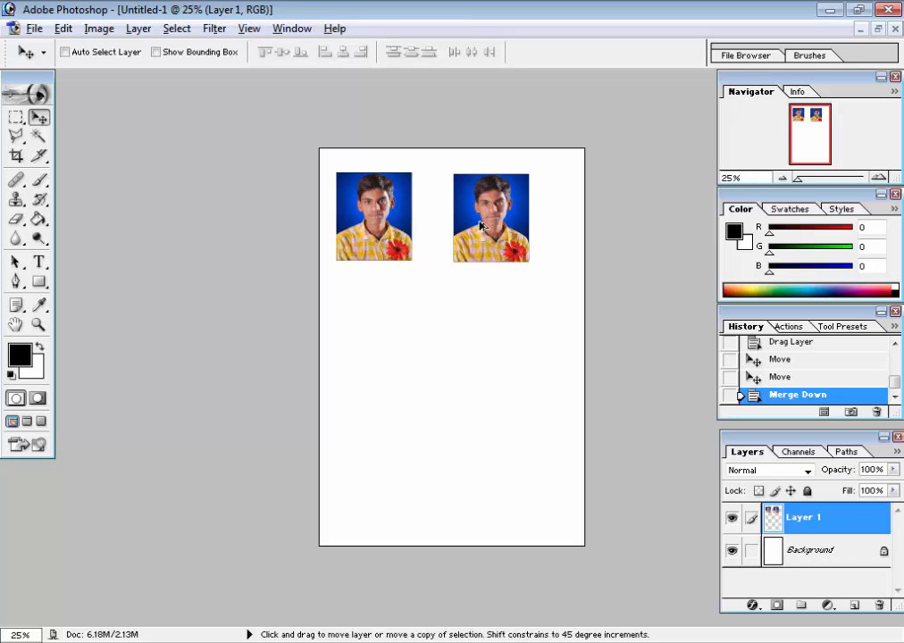
drag(480, 238, 480, 546)
key(ctrl+e)
- Move the upper four portraits up, then raise the lower four so their bottom row fits on the page
right_click(513, 213)
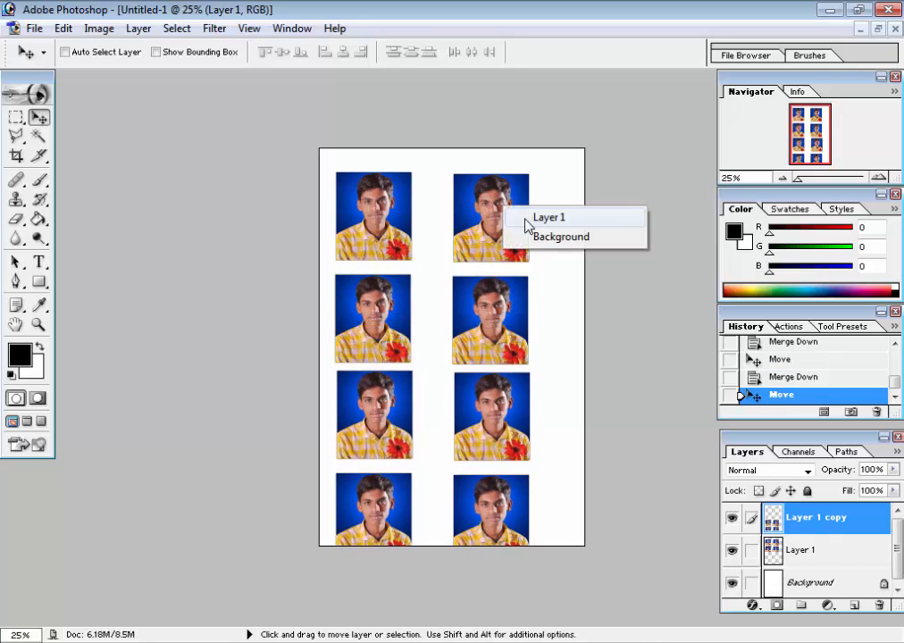
click(536, 216)
drag(479, 385, 482, 371)
right_click(494, 402)
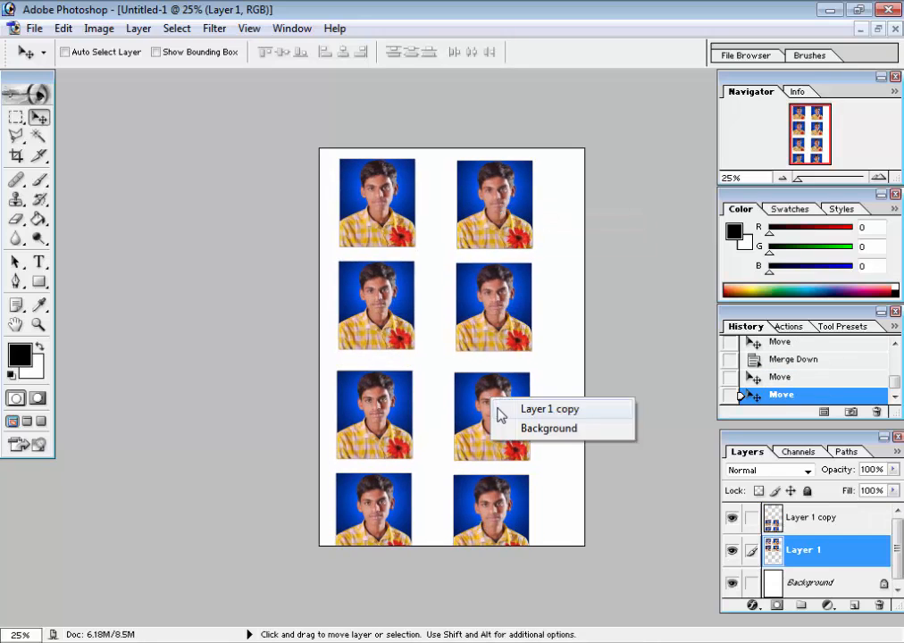
click(518, 409)
drag(493, 423, 489, 406)
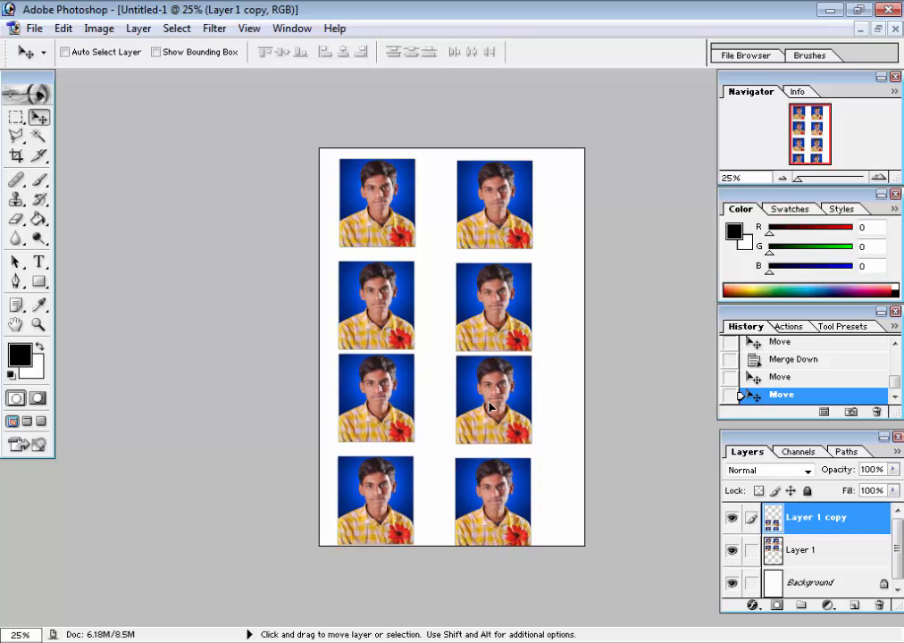
- Move the upper four portraits closer to the page's top edge and nudge them to the right, keeping a small top margin
right_click(496, 176)
click(505, 186)
drag(505, 197, 509, 187)
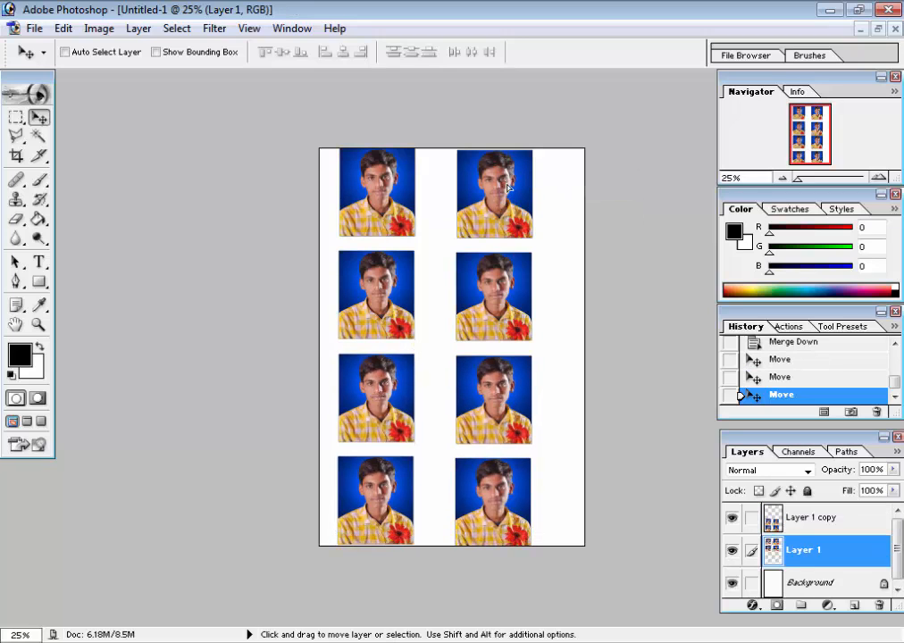
key(Down)
key(Down)
key(Down)
key(Down)
key(Right)
key(Right)
key(Right)
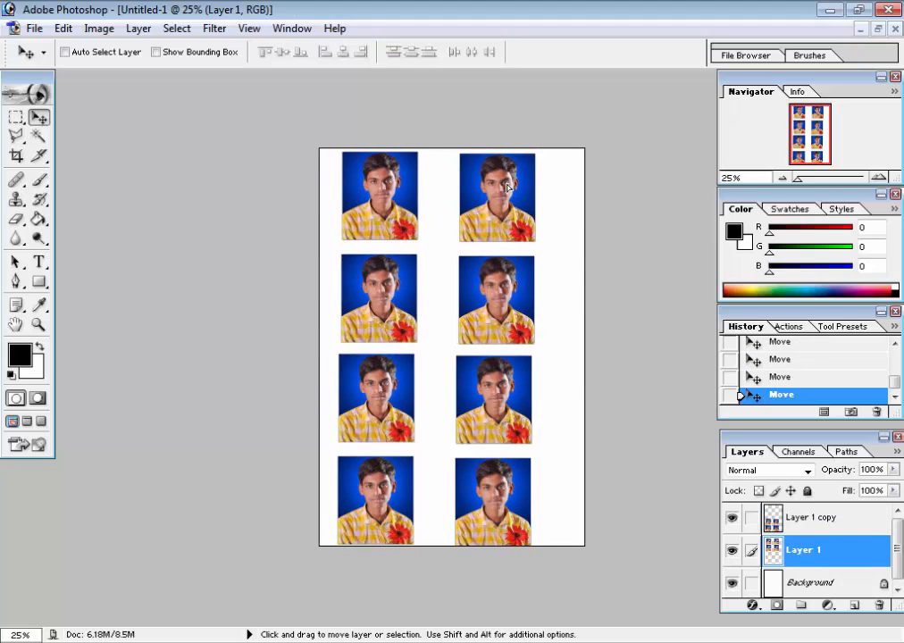
key(Right)
key(Right)
key(Right)
key(Right)
key(Right)
- Nudge the lower four portraits right and up to line up their columns with the upper four
ctrl+click(497, 394)
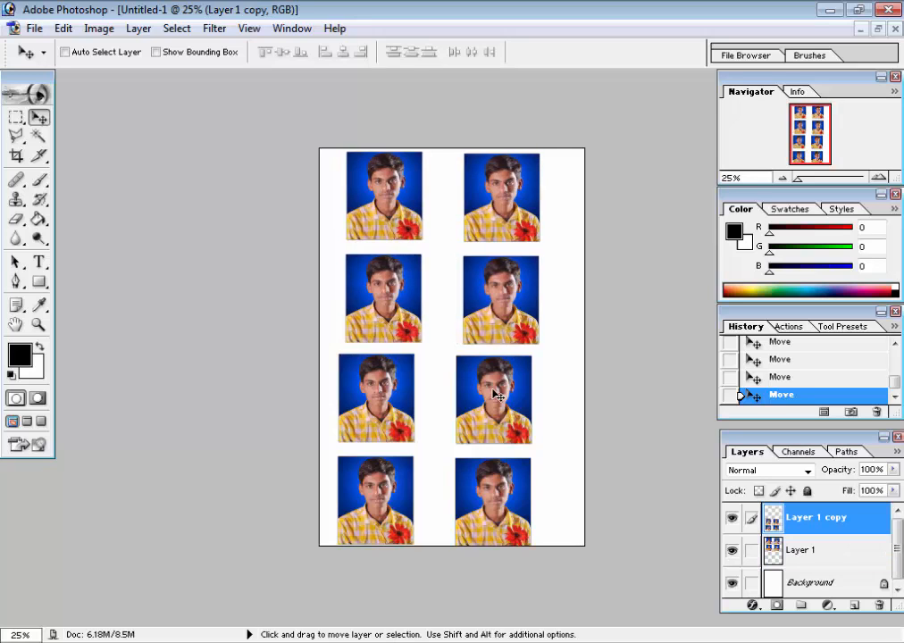
key(Right)
key(Right)
key(Right)
key(Right)
key(Right)
key(Right)
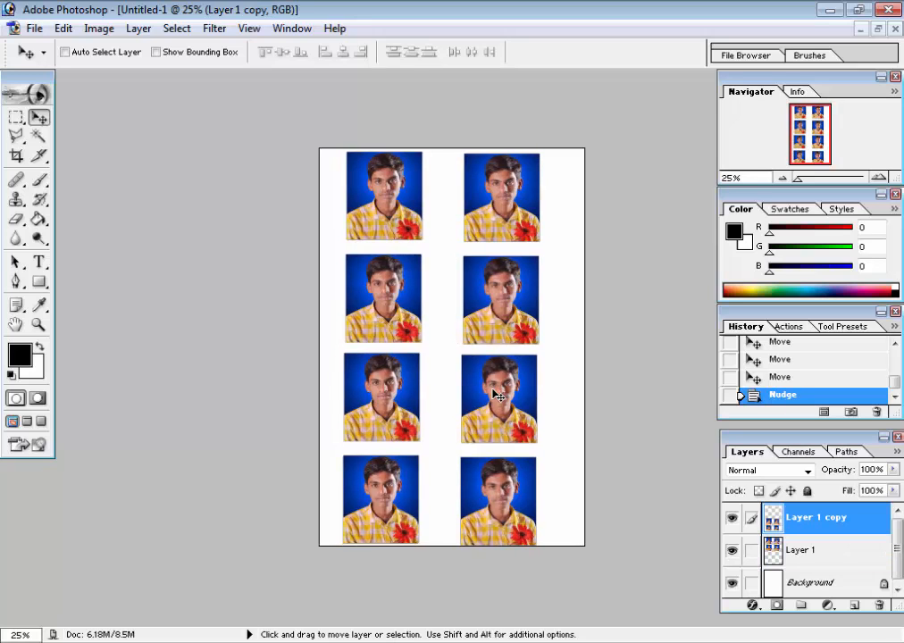
key(Up)
key(Up)
key(Up)
key(Up)
key(Right)
key(Right)
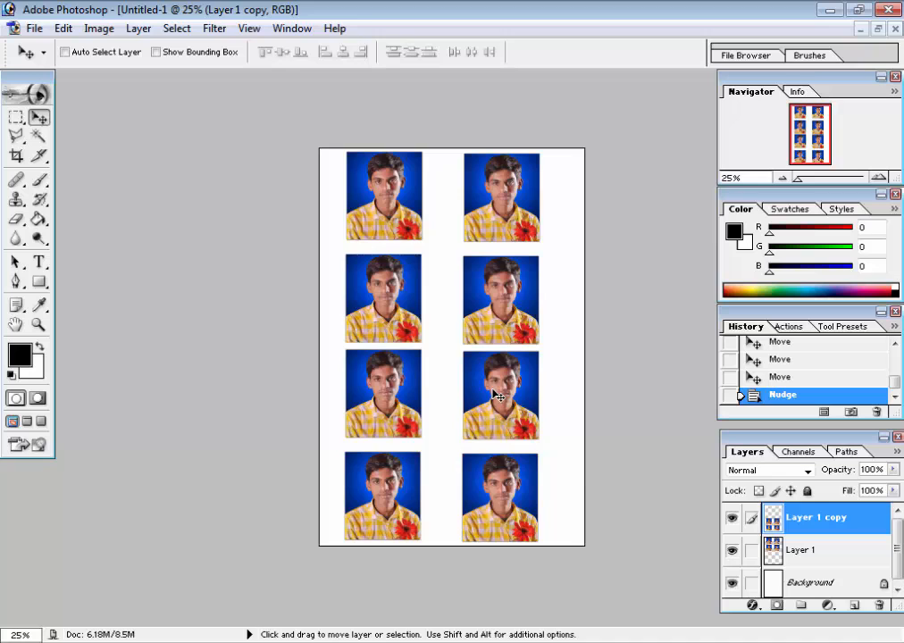
- Create a new white RGB document 12 pixels wide and 36 pixels high at 300 pixels/inch
key(ctrl+n)
key(Tab)
text(12)
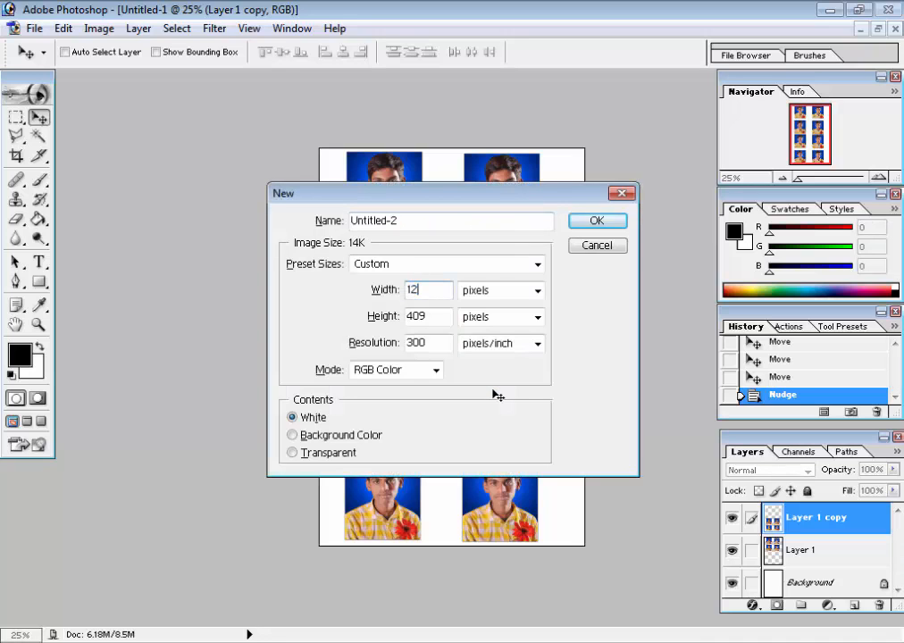
key(Tab)
key(Tab)
text(38)
key(Return)
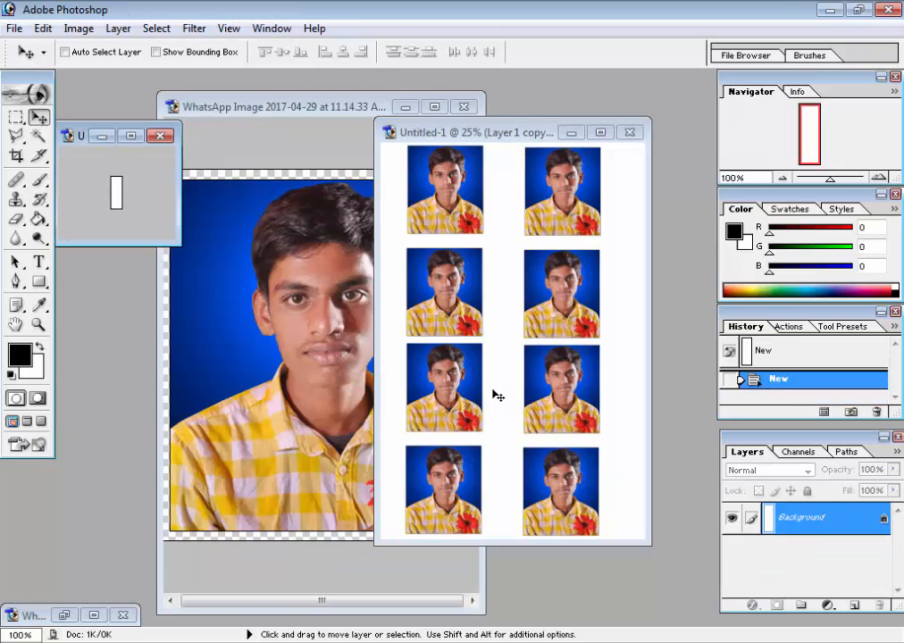
- Maximize the new blank document and magnify it to 1600% to examine its canvas
click(132, 136)
key(ctrl+plus)
key(ctrl+plus)
key(ctrl+plus)
key(ctrl+plus)
key(ctrl+plus)
key(ctrl+plus)
key(ctrl+plus)
key(ctrl+plus)
key(ctrl+plus)
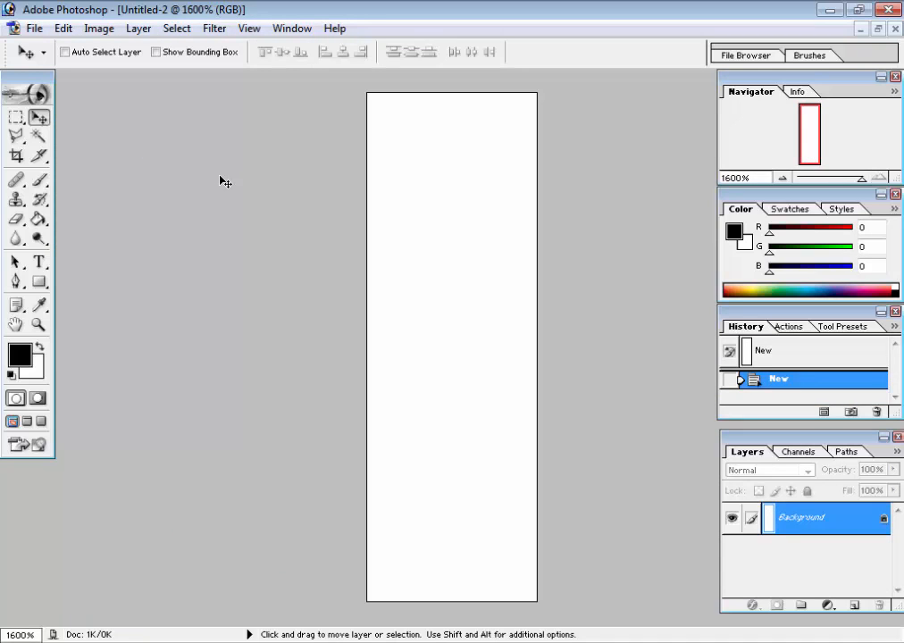